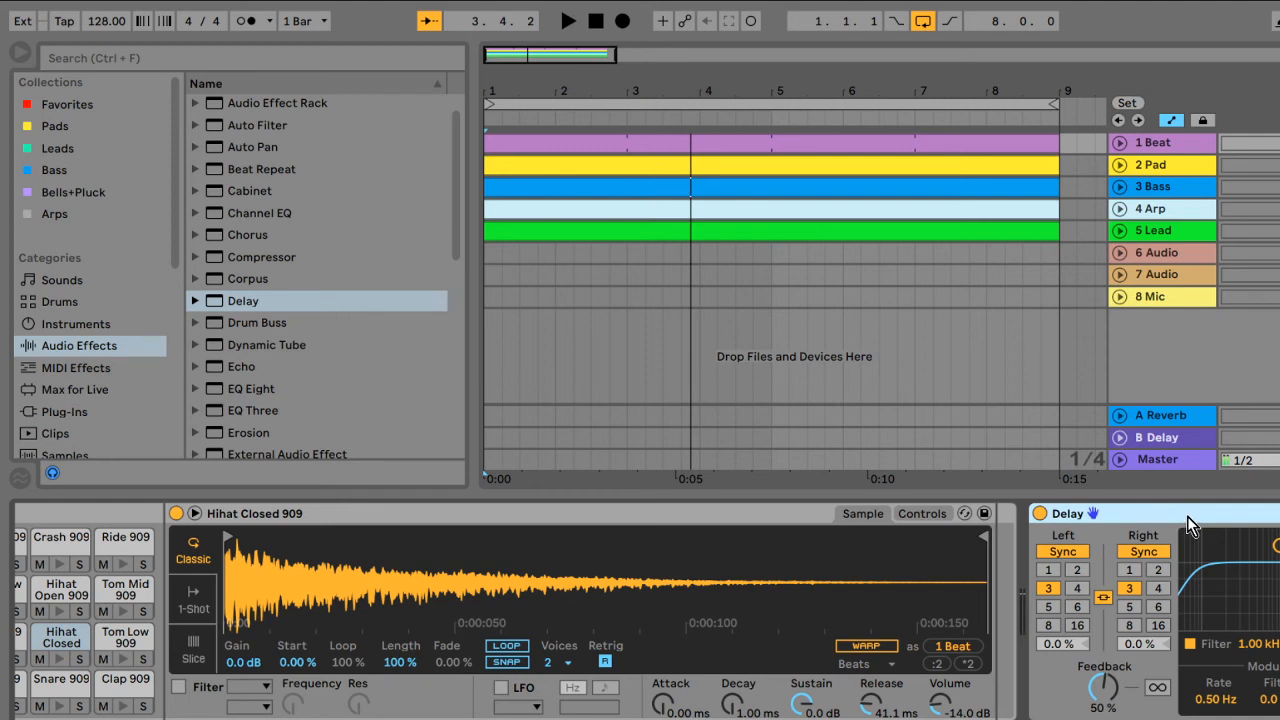
Step: Play the loop and set the feedback of the closed hi-hat's Delay to 29%
left_click_drag(998, 550, 996, 558)
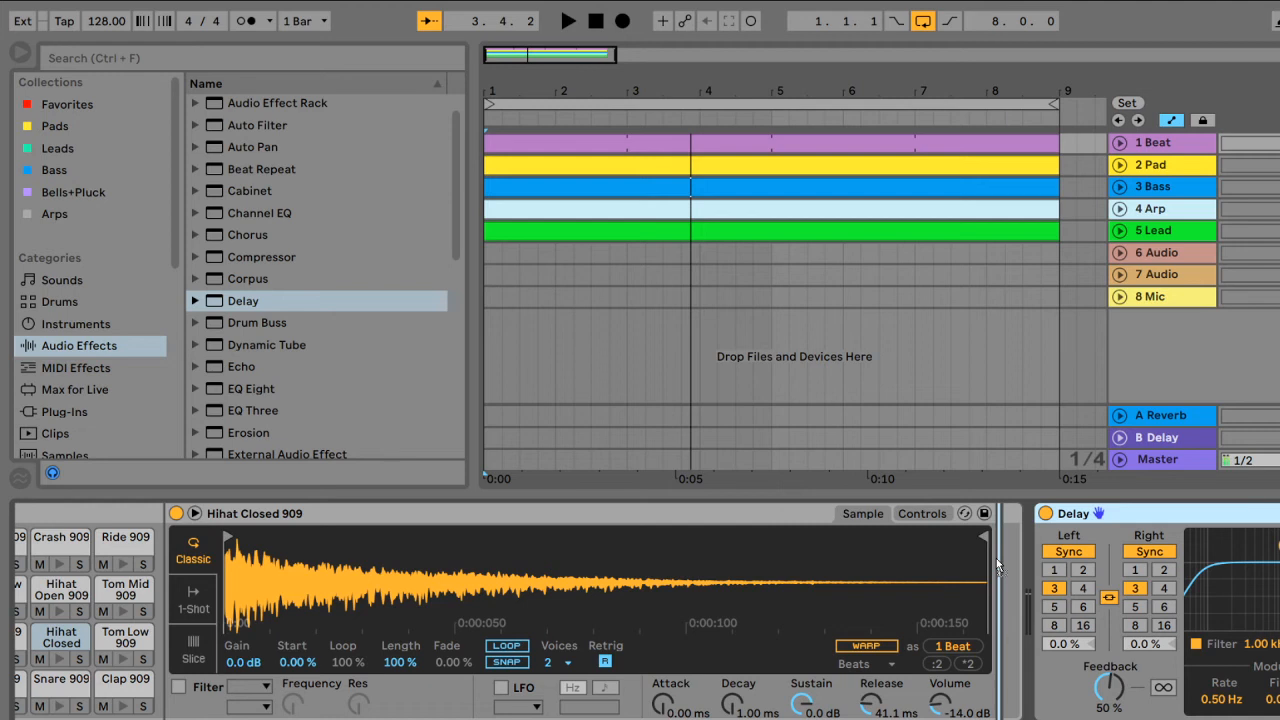
left_click_drag(996, 558, 998, 567)
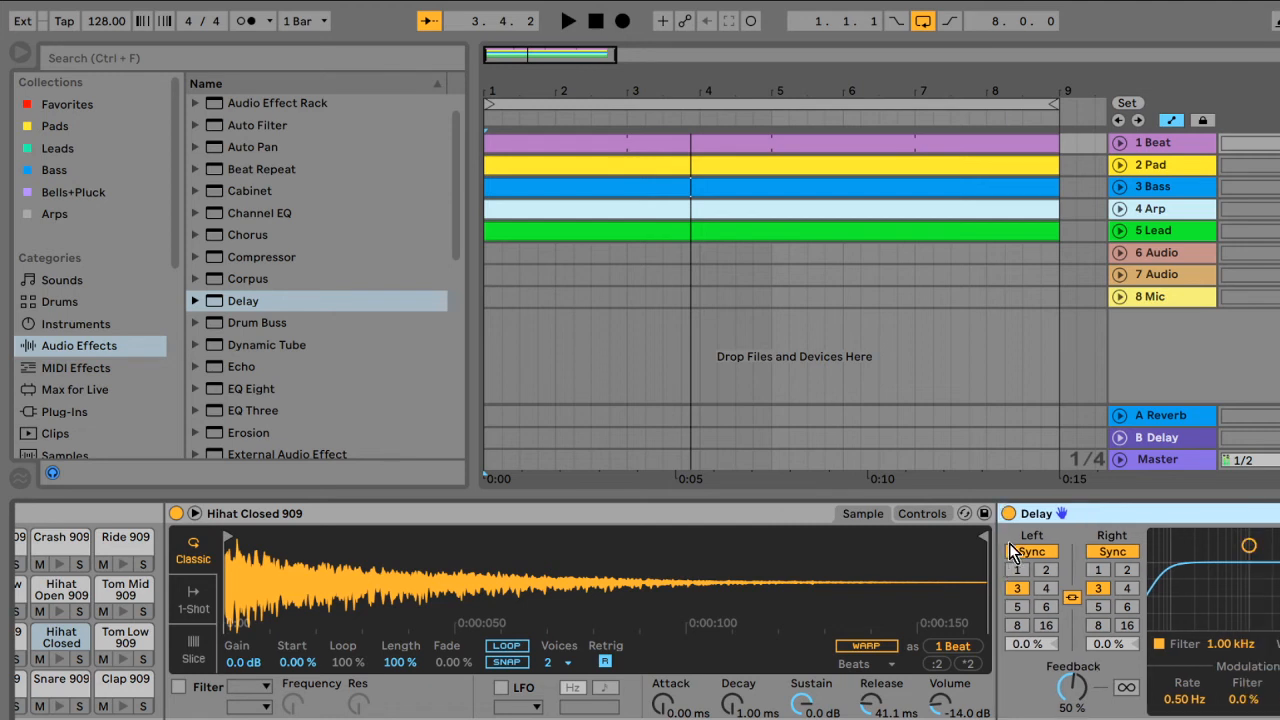
key("space")
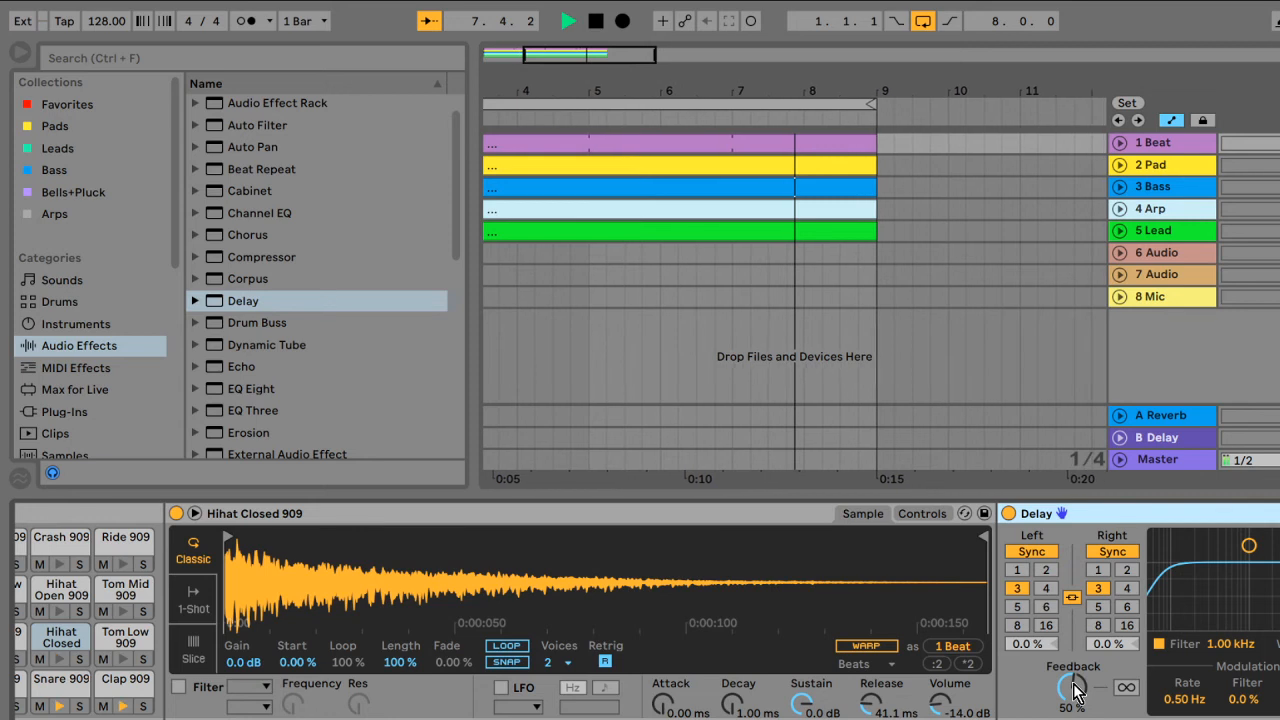
left_click_drag(1075, 690, 1075, 712)
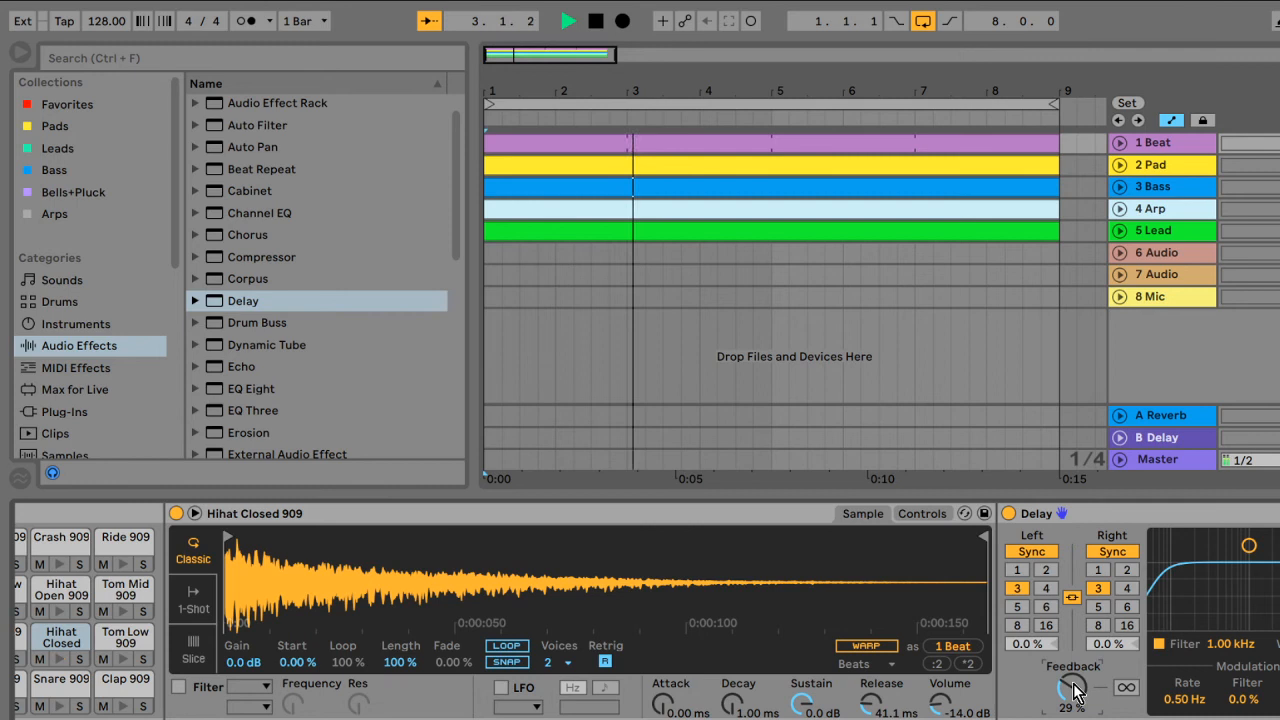
Step: Unlink the hi-hat Delay's channels and audition synced times, settling on 3 sixteenths for left and 5 for right
left_click(1072, 598)
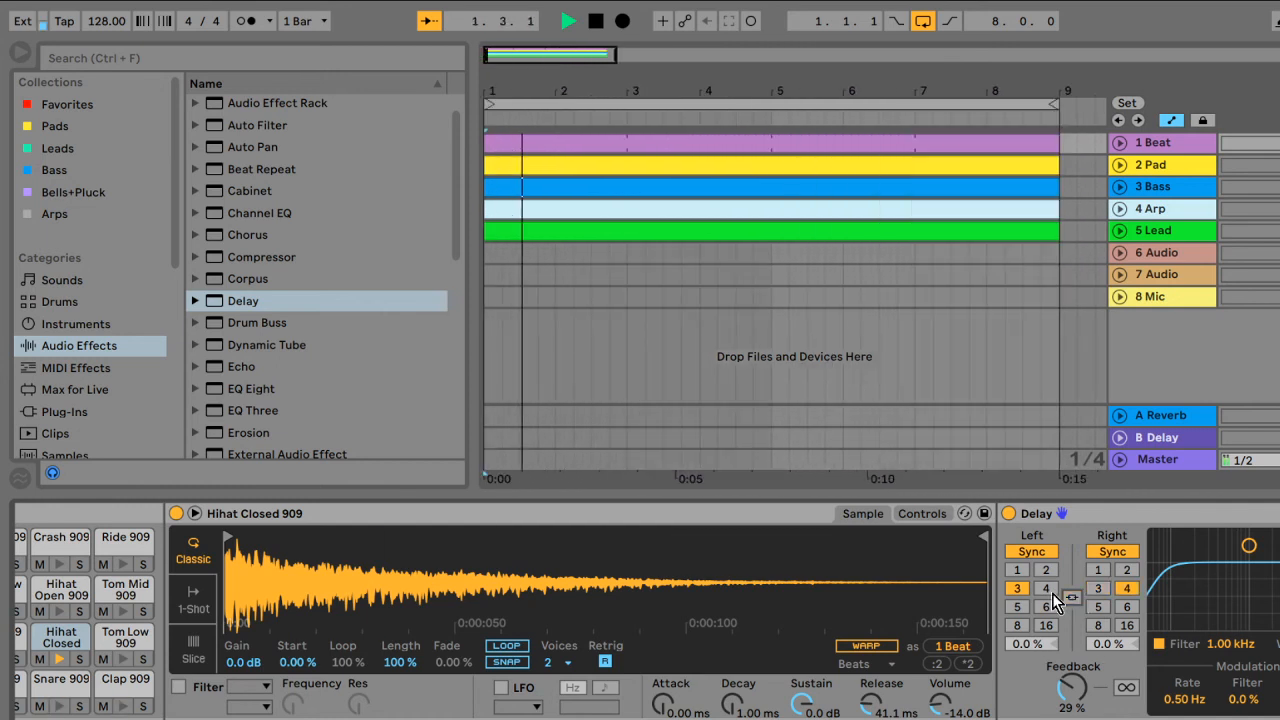
left_click(1050, 592)
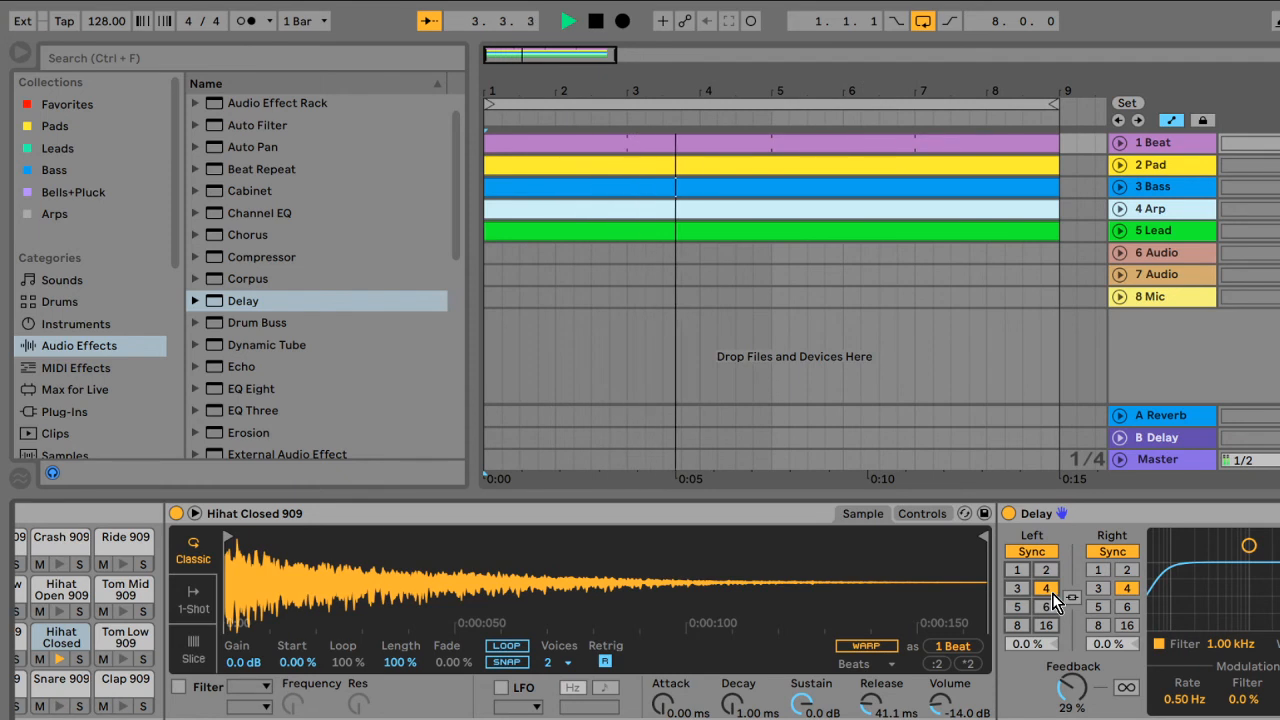
left_click(1016, 588)
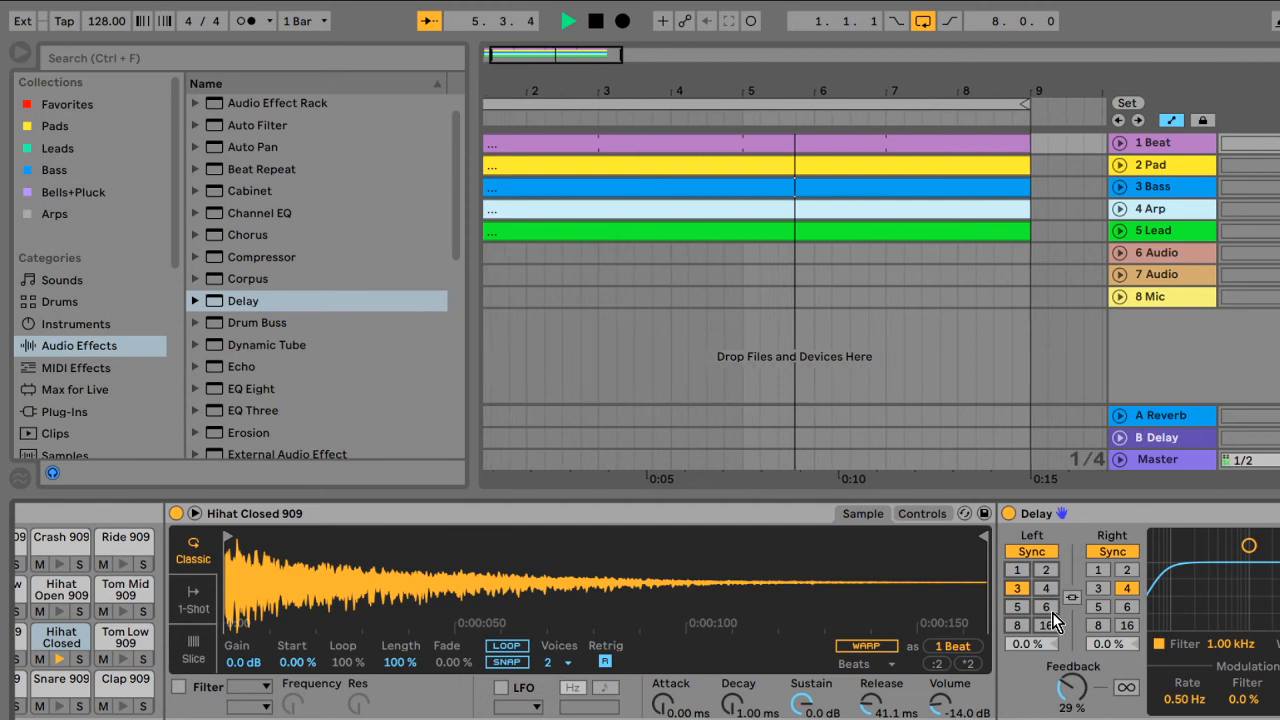
left_click(1107, 606)
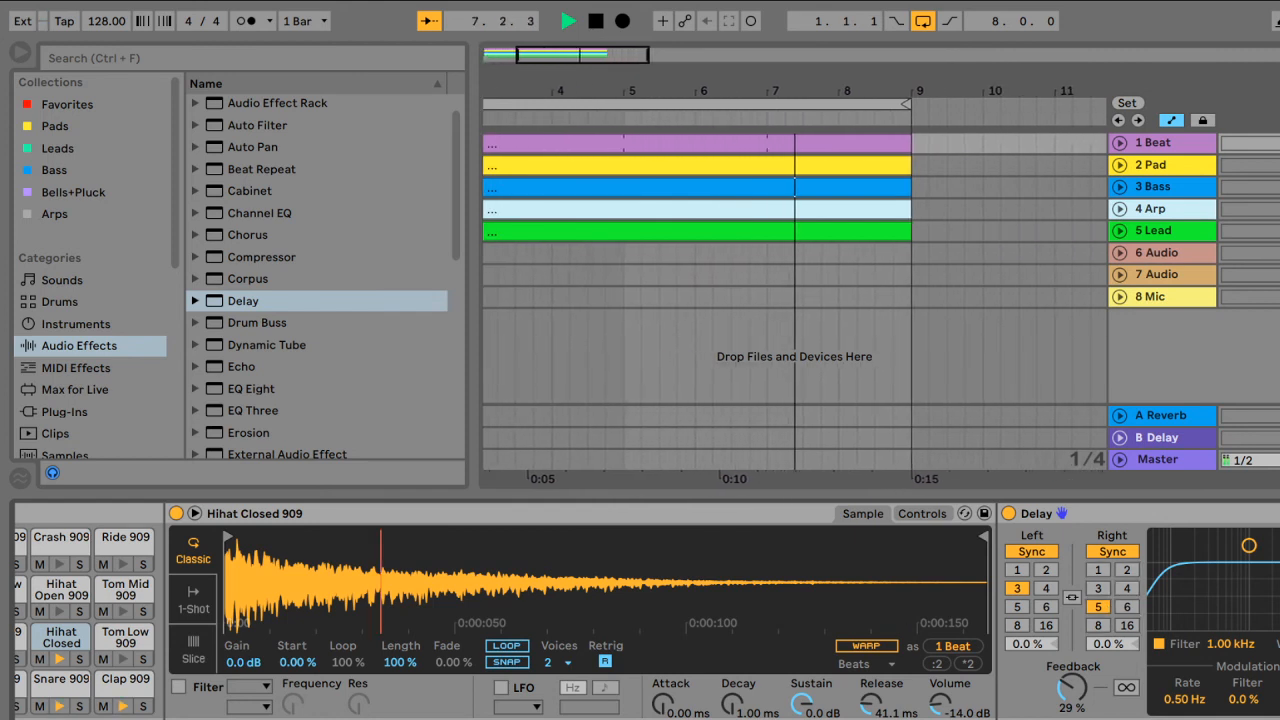
Step: Add a Delay effect to the Clap 909 pad of the 909 Core Kit
scroll(640, 610, "left", 5)
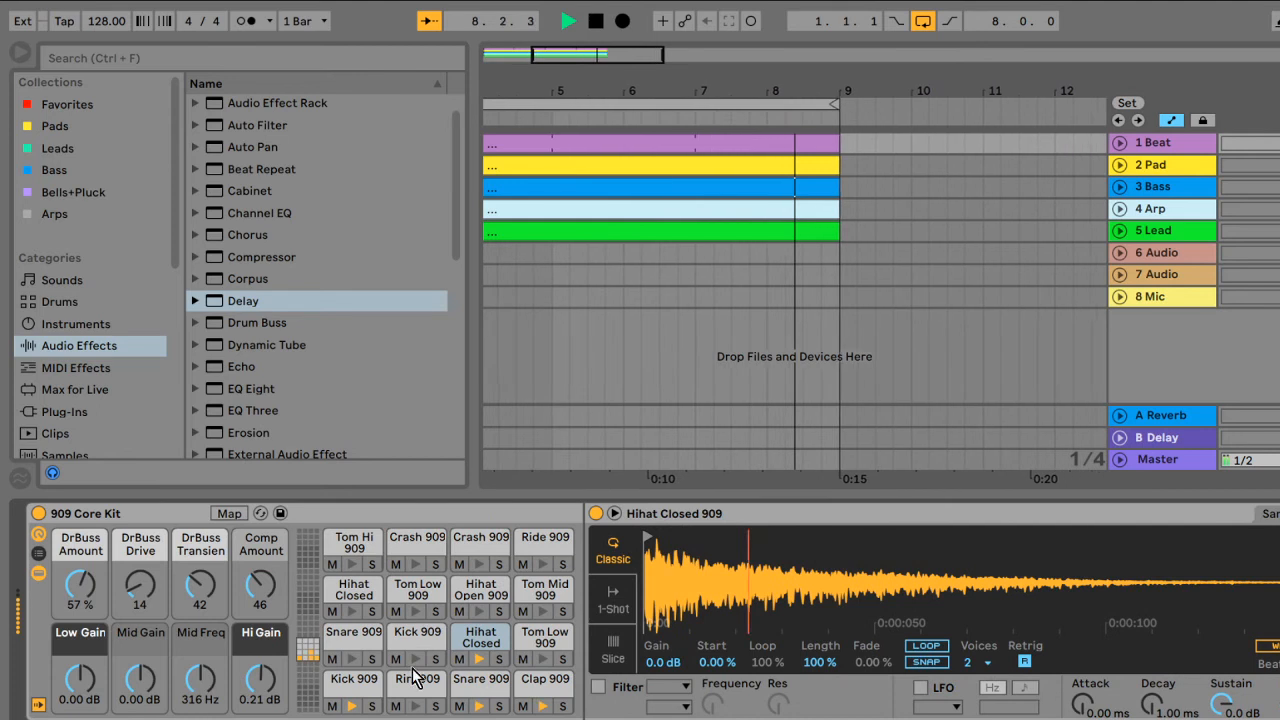
left_click(472, 682)
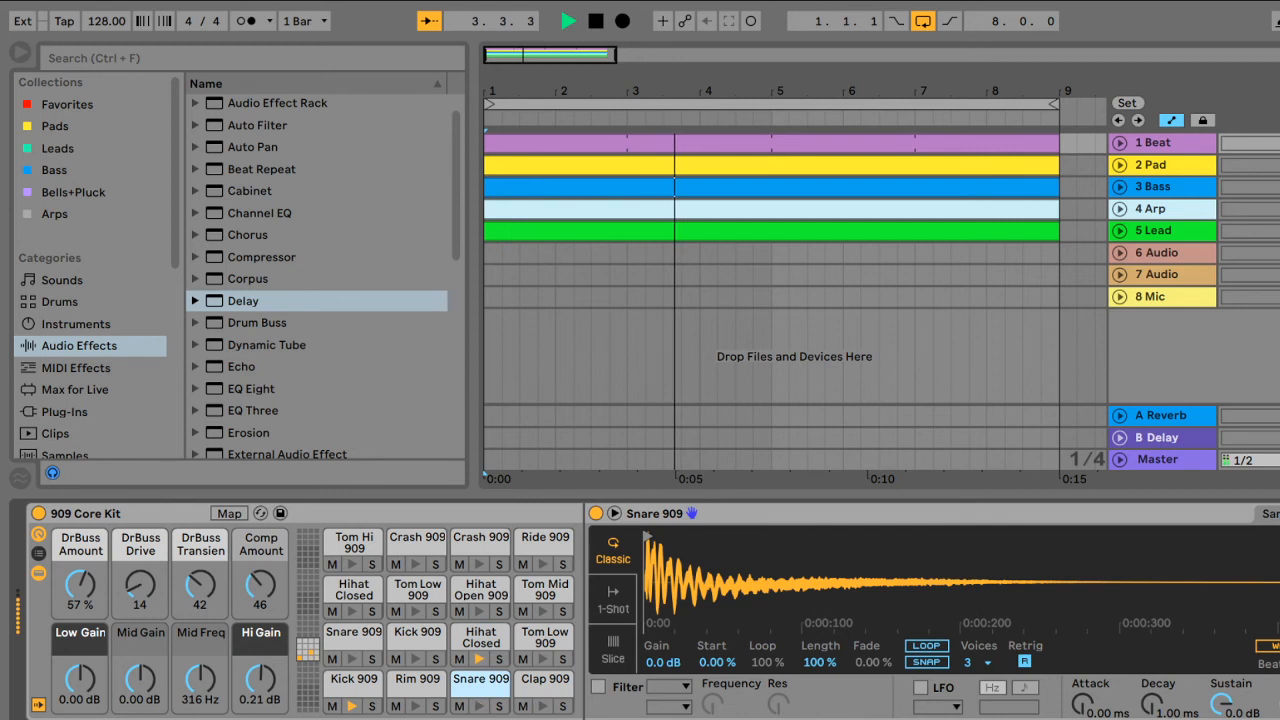
left_click(447, 706)
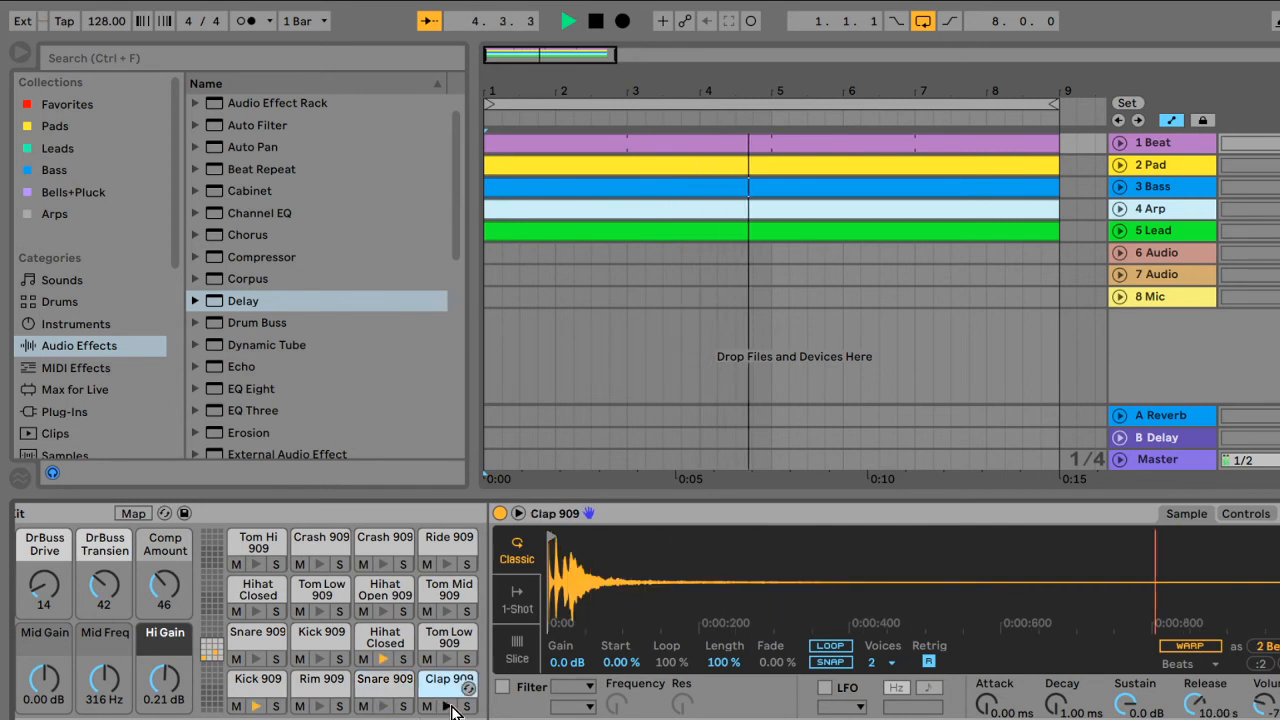
left_click(245, 303)
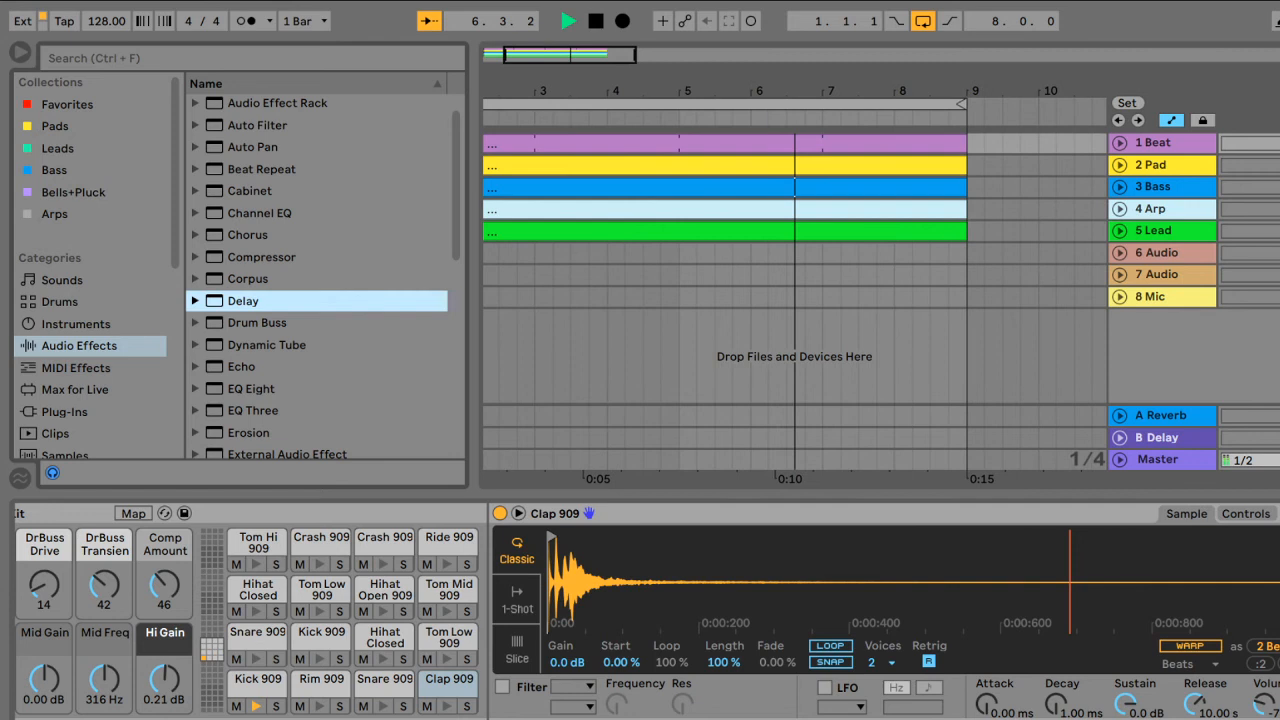
left_click_drag(243, 301, 1270, 600)
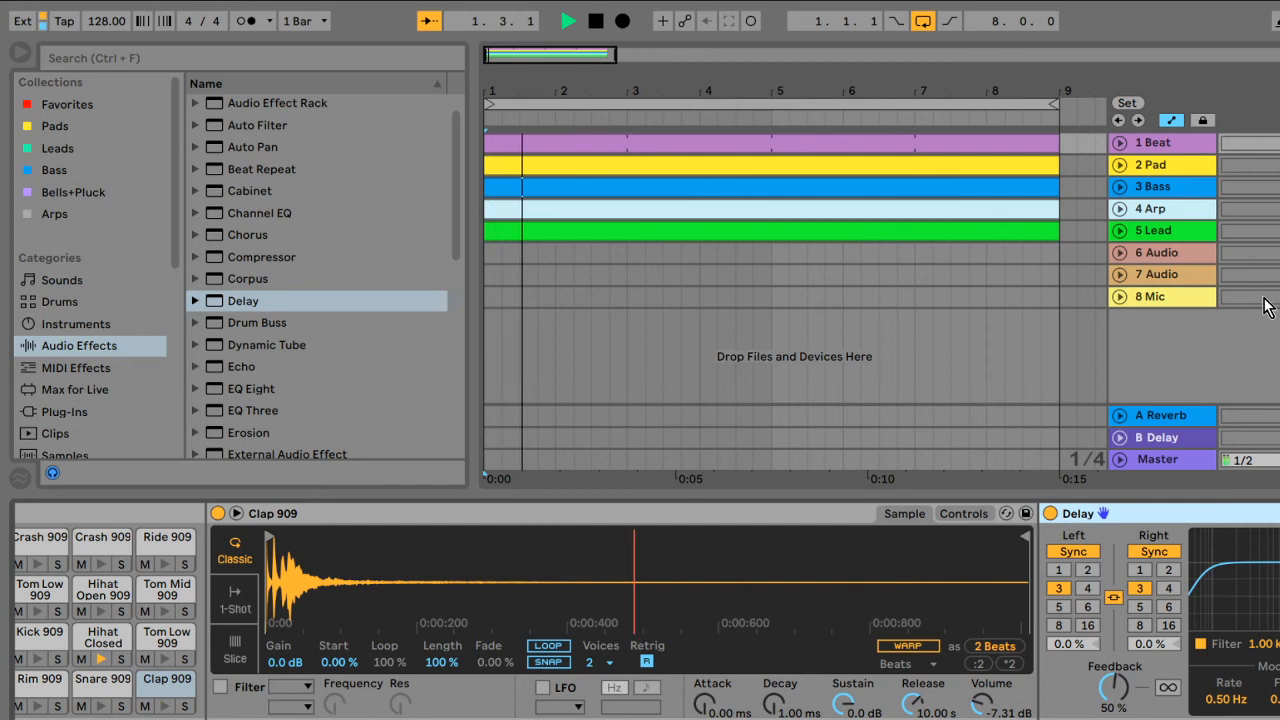
Step: Show the clap delay's Dry/Wet automation on the Beat track and rename the device Clap Delay
left_click(1116, 144)
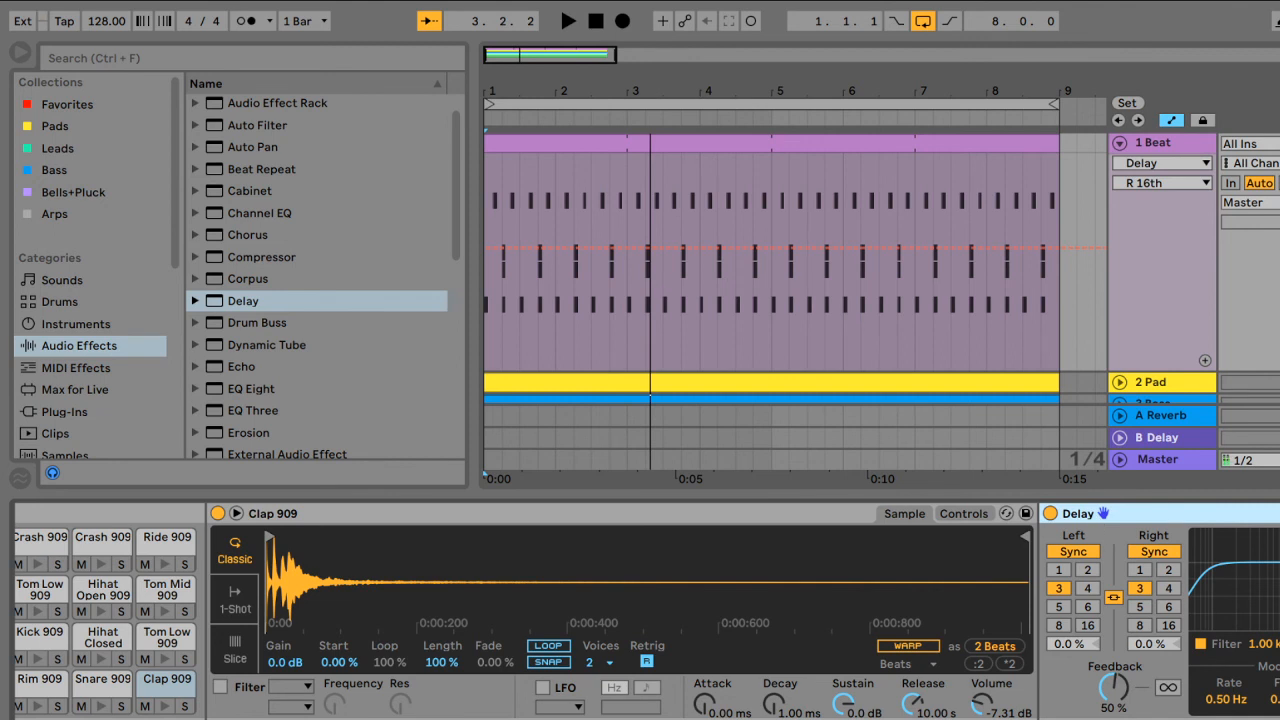
left_click(1279, 690)
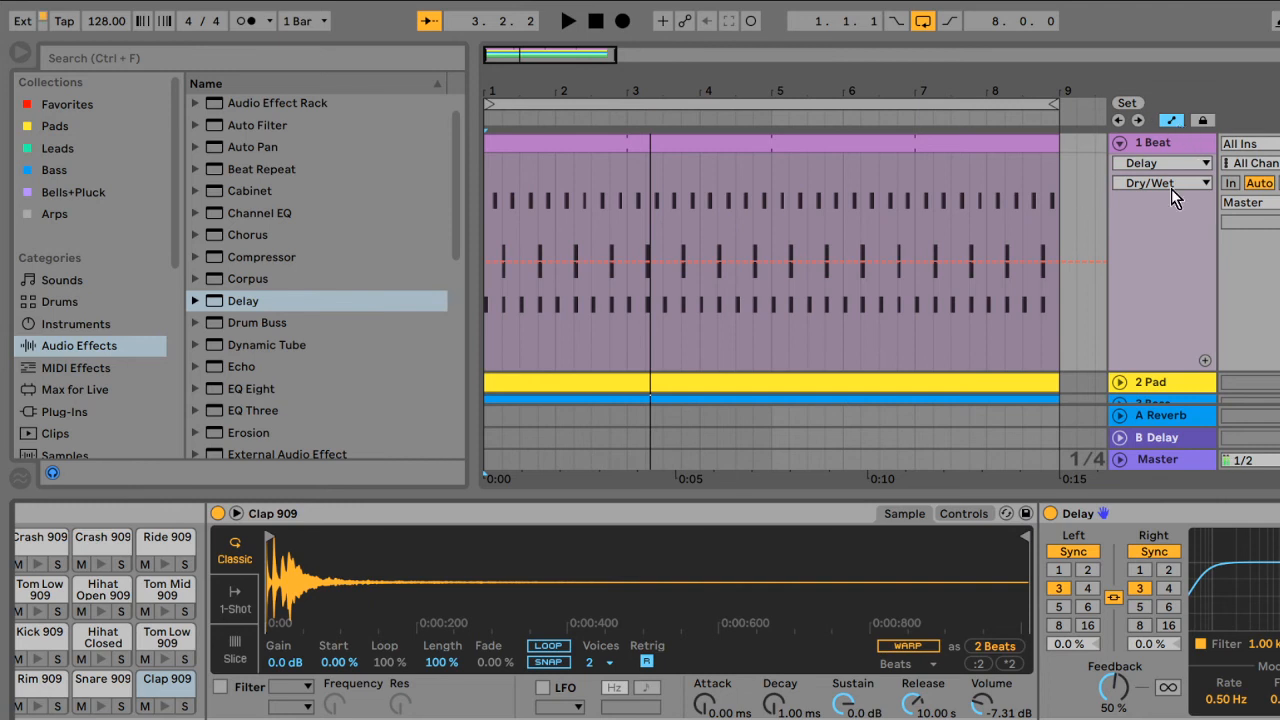
left_click(1083, 519)
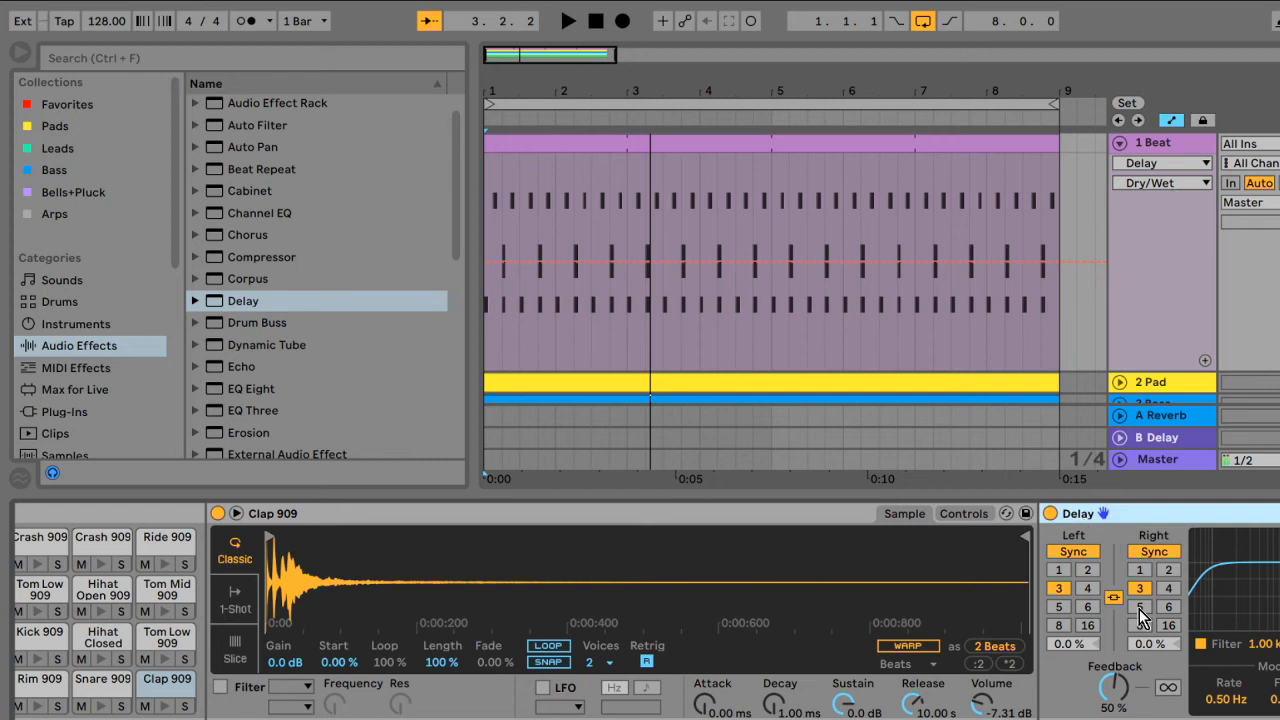
type("Clap Delay")
key("Return")
Step: Insert an S-curve Dry/Wet ramp from 0 to 50% across bar 3 and hold the automation at 0% before it
left_click_drag(490, 180, 764, 220)
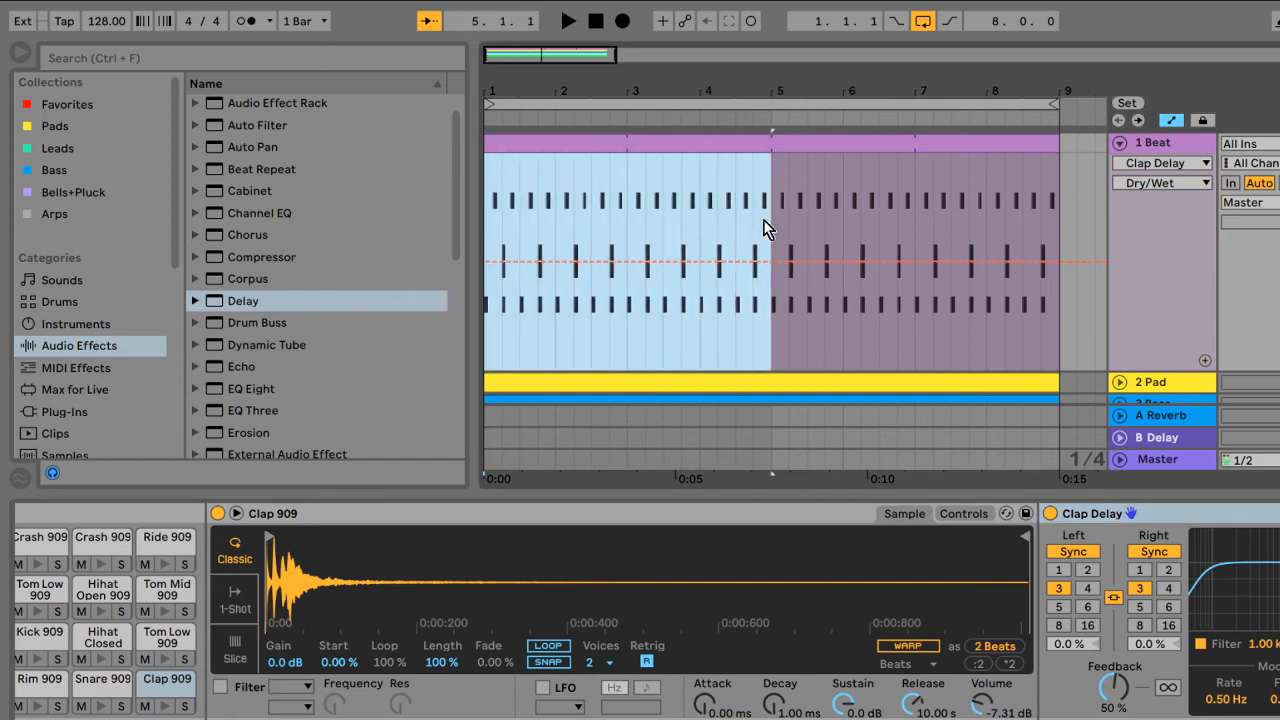
left_click(630, 182)
left_click_drag(630, 184, 762, 191)
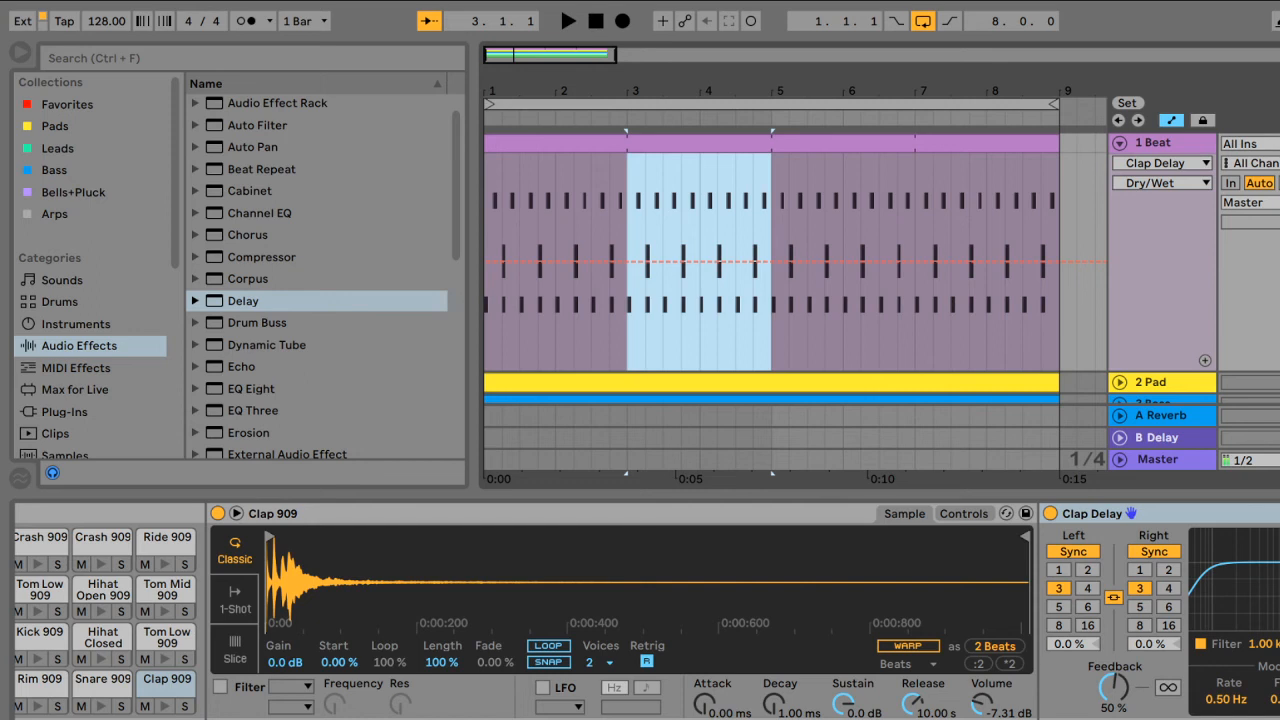
left_click(627, 173)
left_click_drag(627, 173, 690, 180)
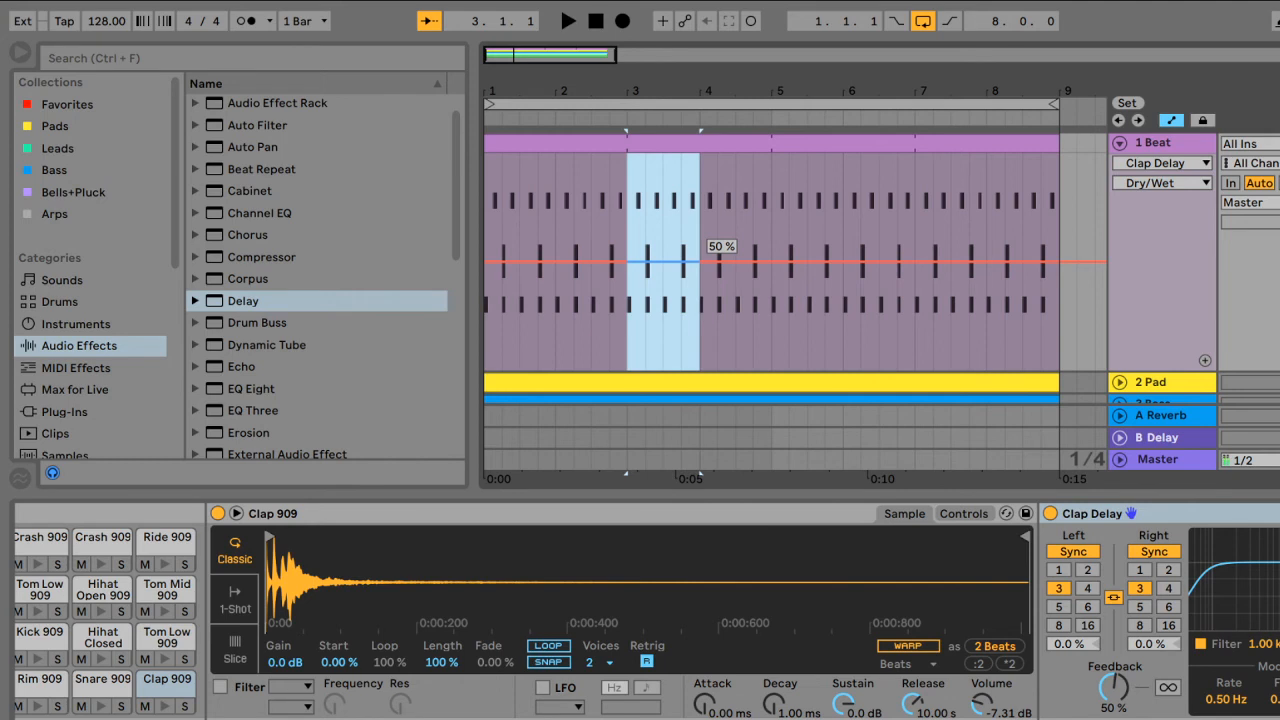
left_click(740, 300)
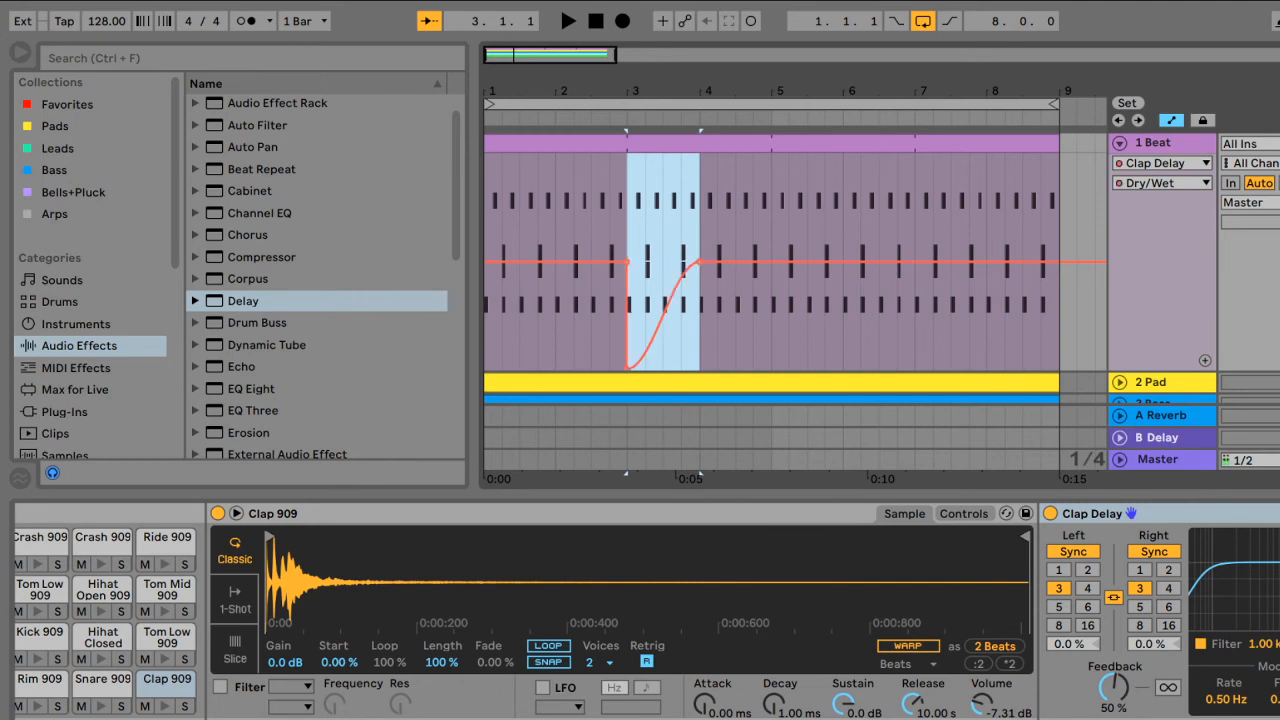
left_click(627, 272)
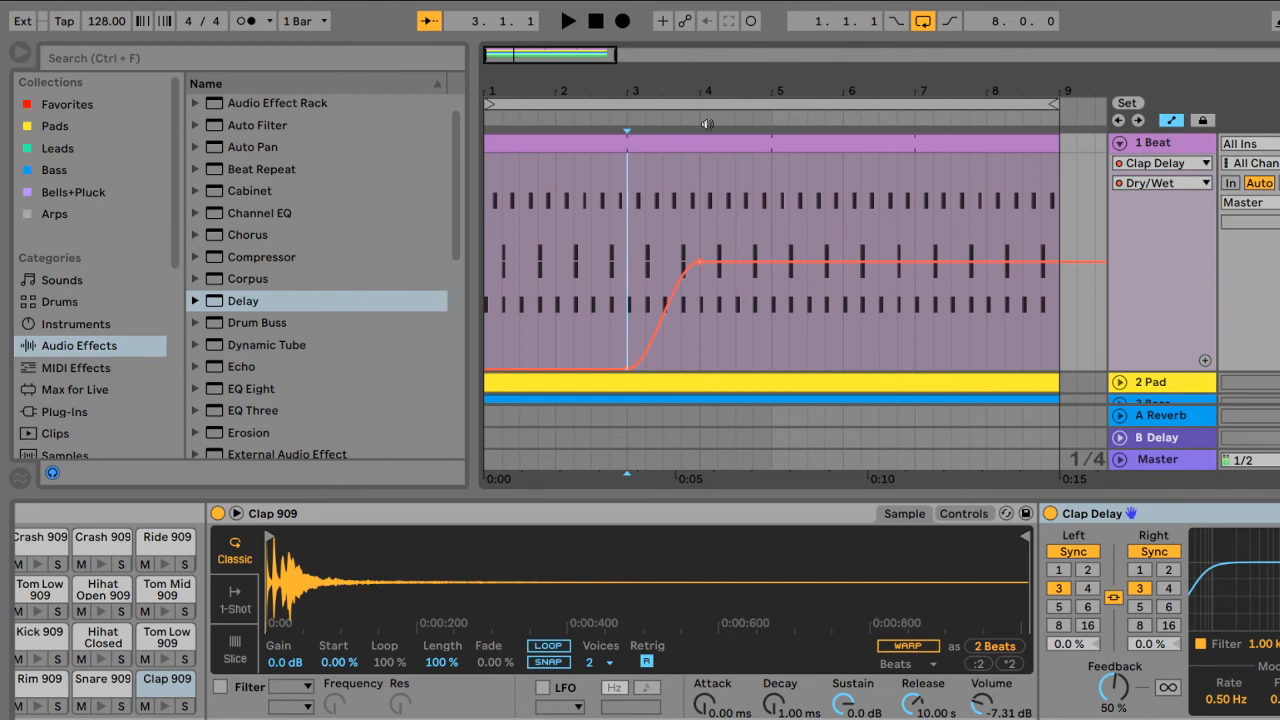
Step: Add Dry/Wet breakpoints at bars 5 and 6 and pull the automation between them down to 0%
left_click(771, 262)
left_click(841, 262)
left_click_drag(795, 265, 781, 372)
left_click_drag(831, 293, 825, 370)
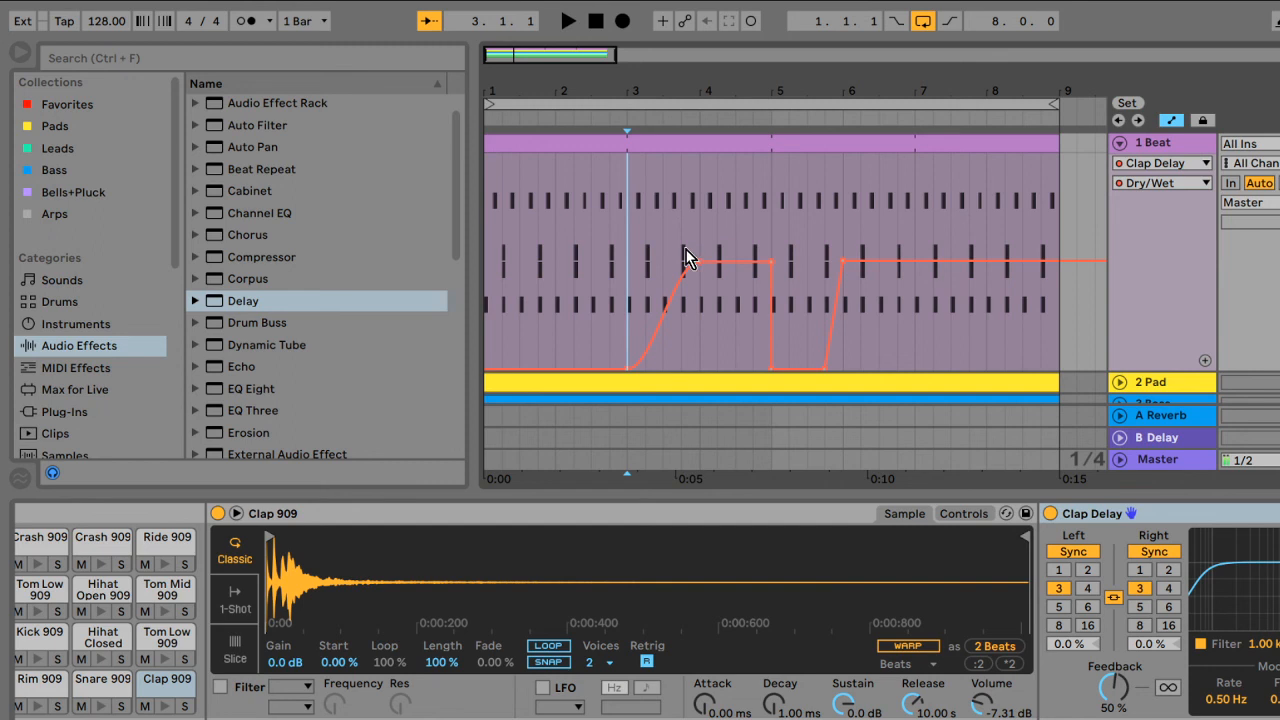
Step: Duplicate the Clap Delay automation of bars 1 to 4 onto bars 5 to 8
left_click(771, 158)
left_click_drag(770, 155, 492, 168)
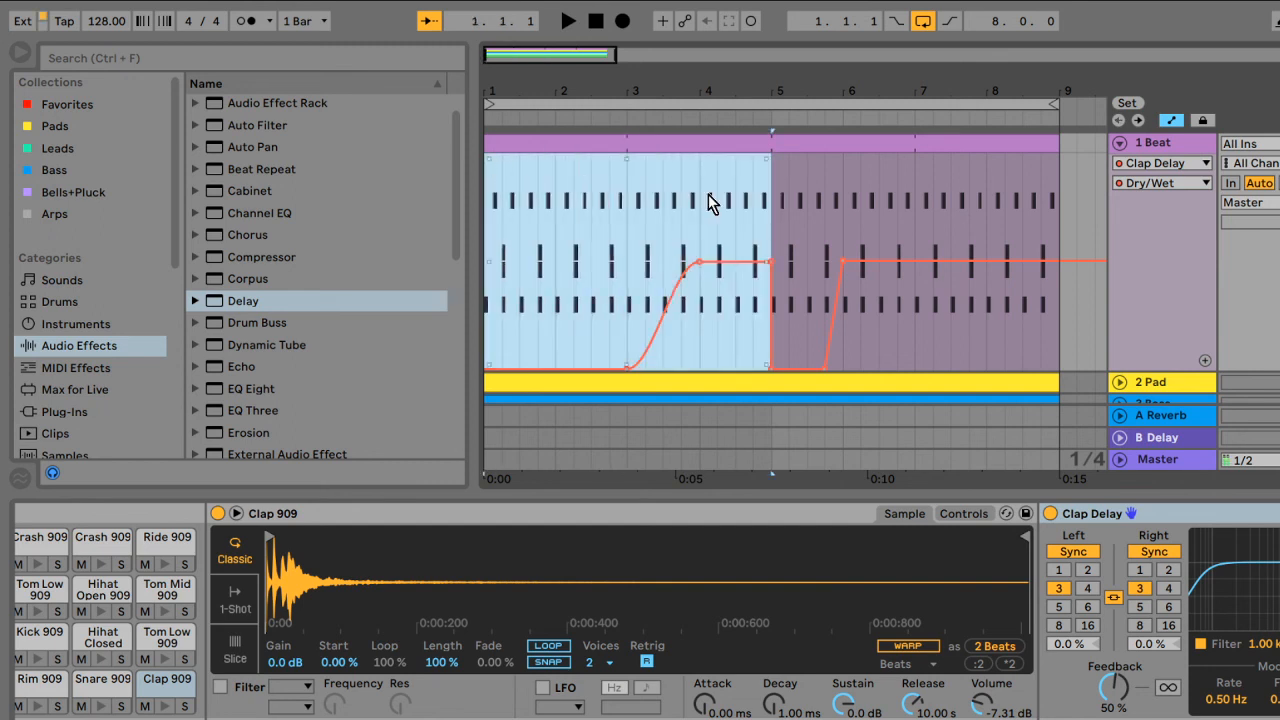
key("ctrl+d")
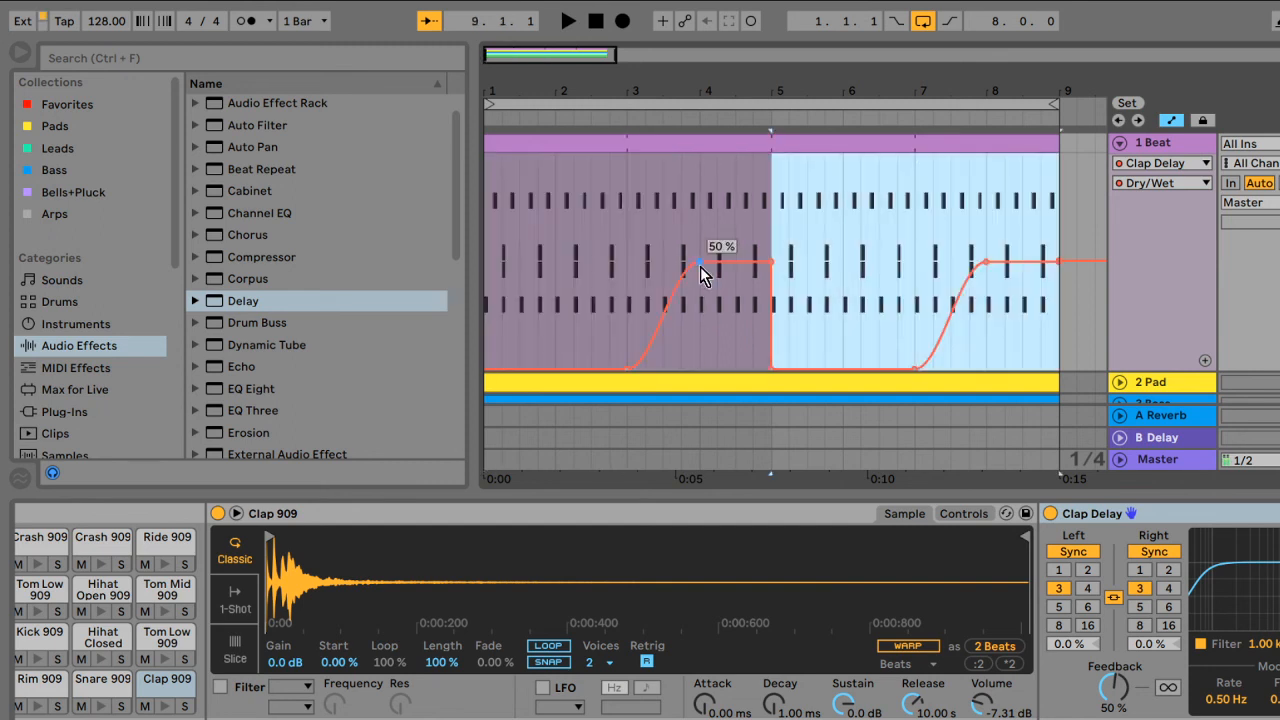
left_click(1080, 323)
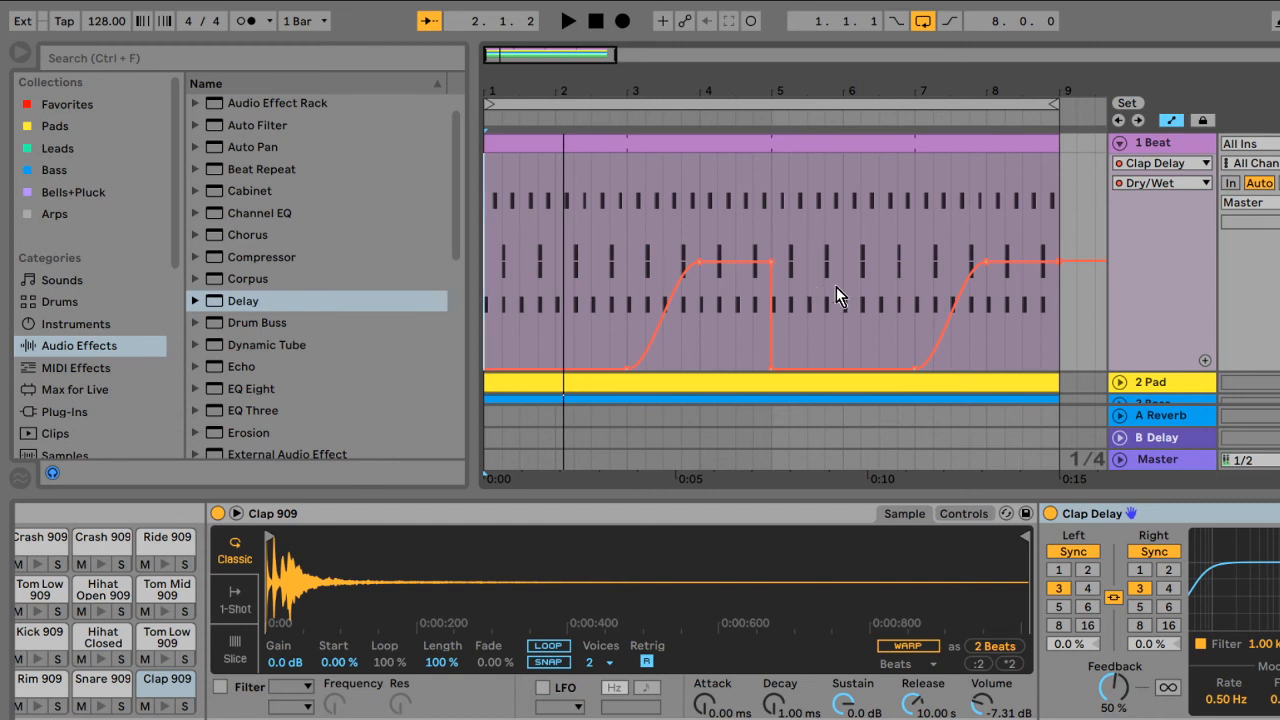
Step: Fold the Beat track, unfold the Bass track and add a Delay after June Oh Bass while the loop plays
left_click(1120, 145)
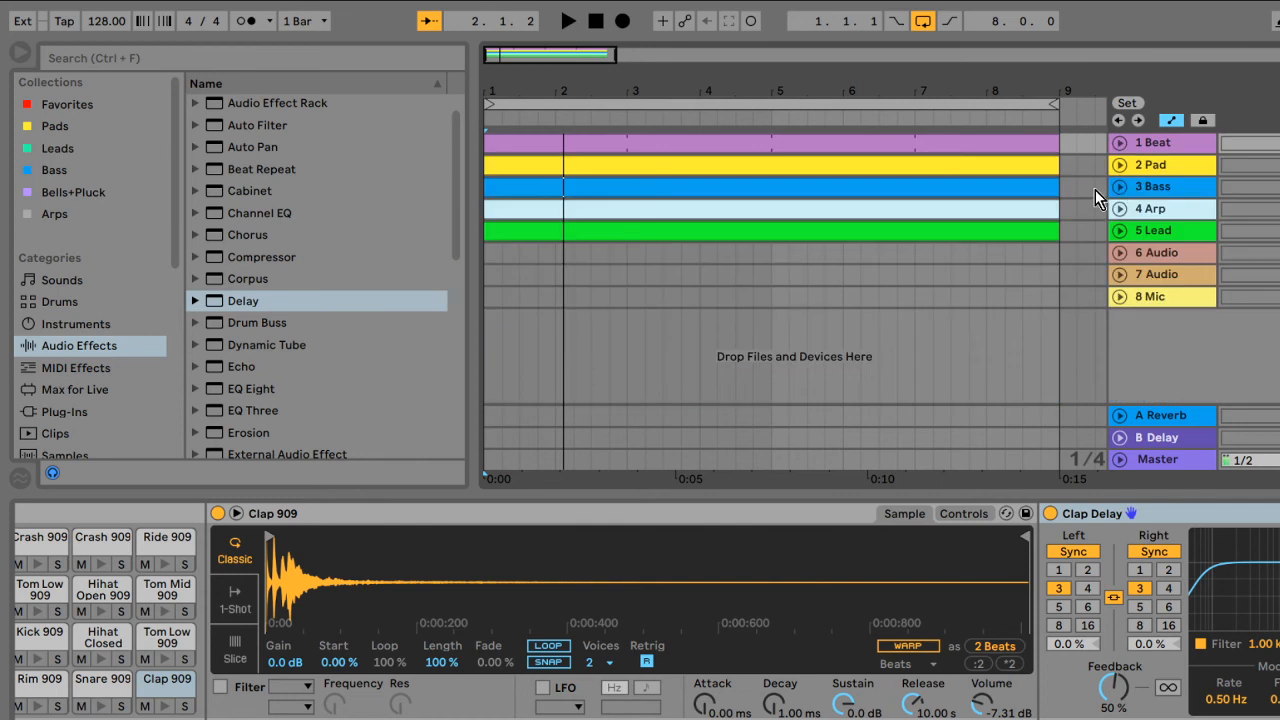
left_click(1120, 187)
left_click(575, 21)
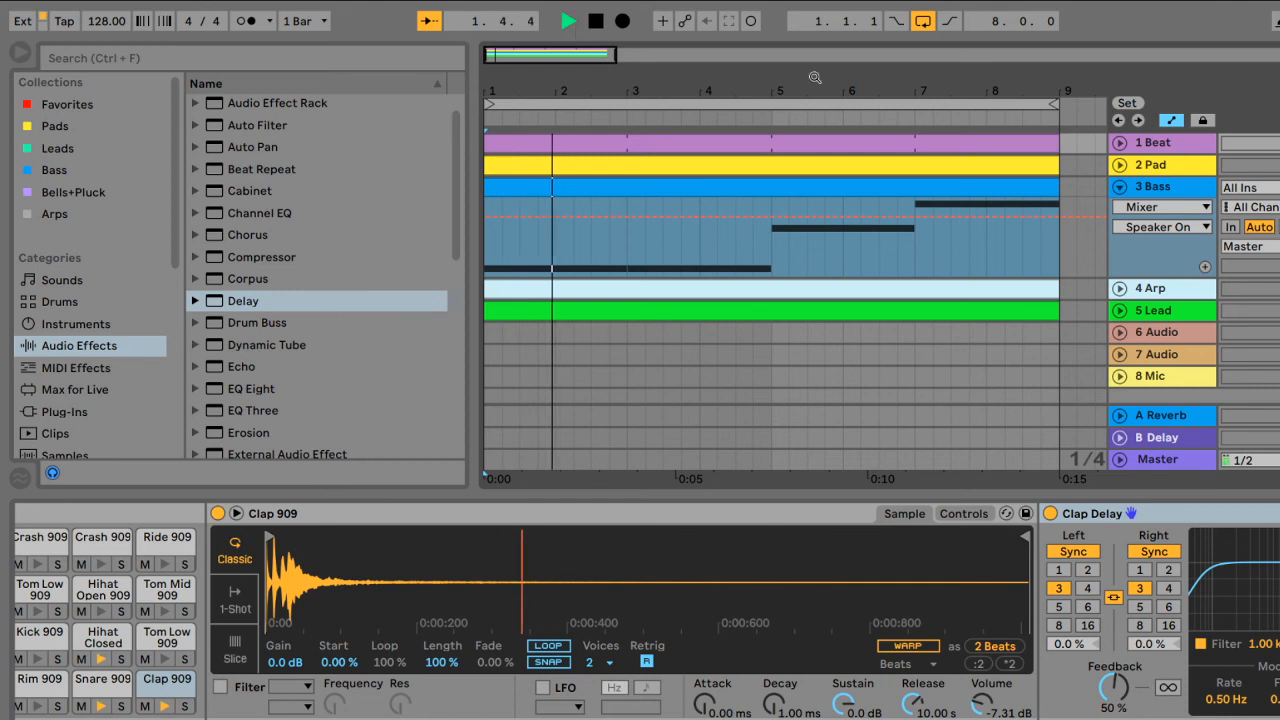
left_click(1153, 192)
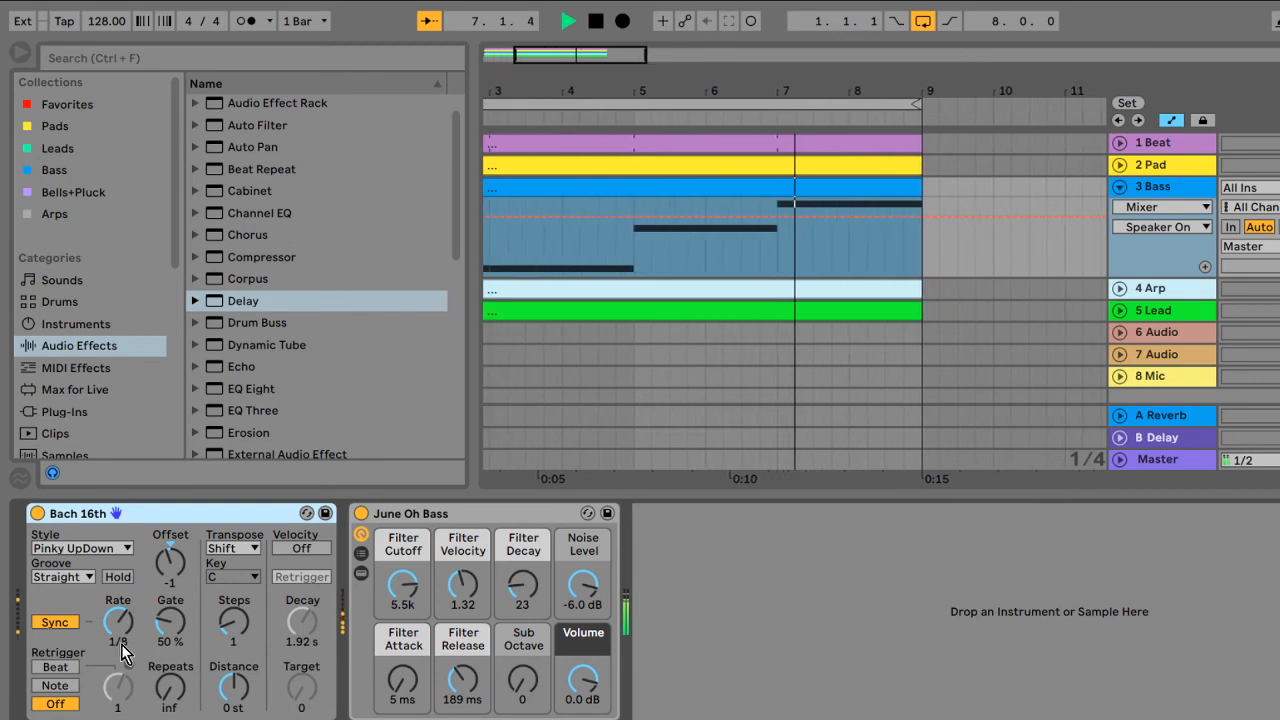
left_click(262, 302)
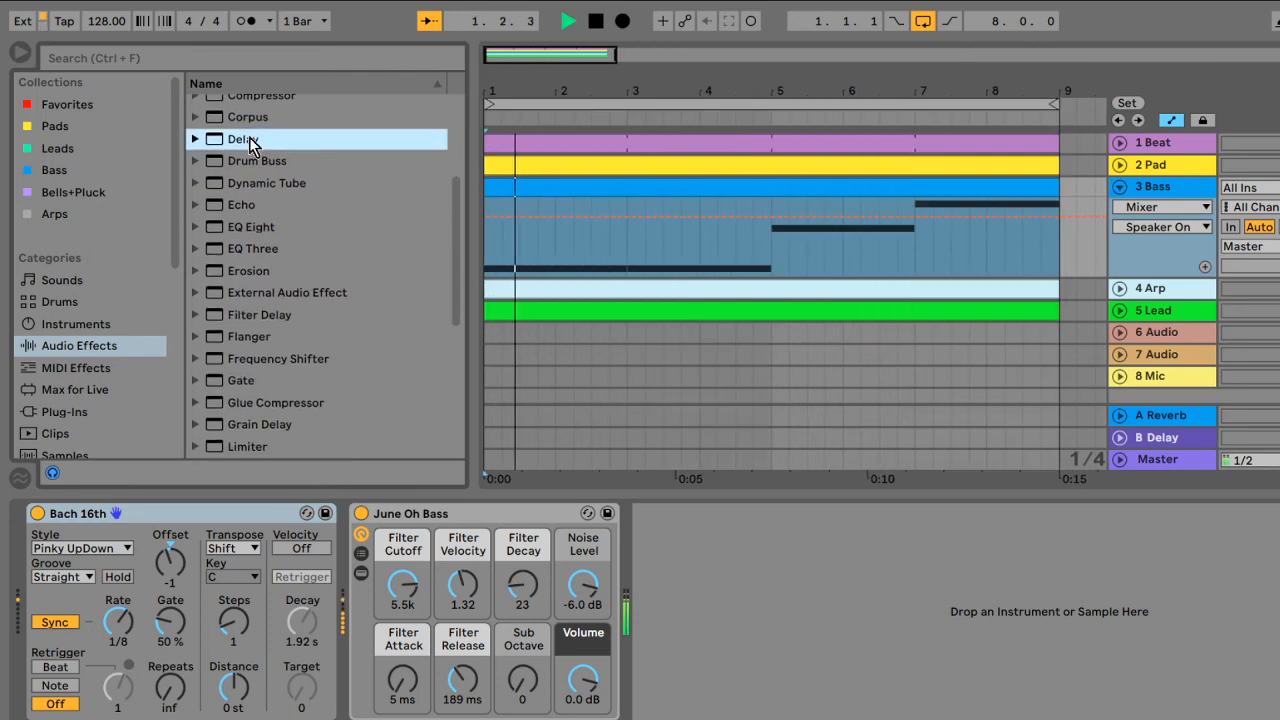
key("Return")
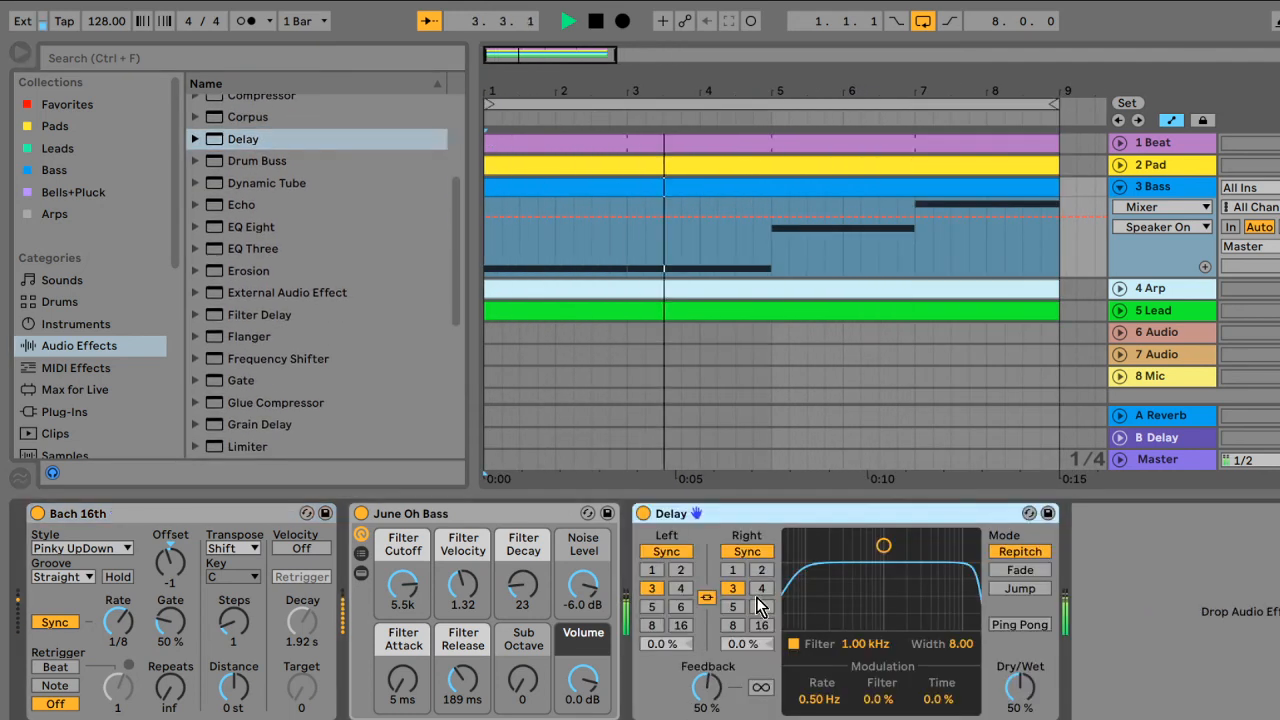
Step: Audition synced times of 2 and 5 sixteenths on the bass Delay, then unlink its channels and leave both at 3
left_click(681, 570)
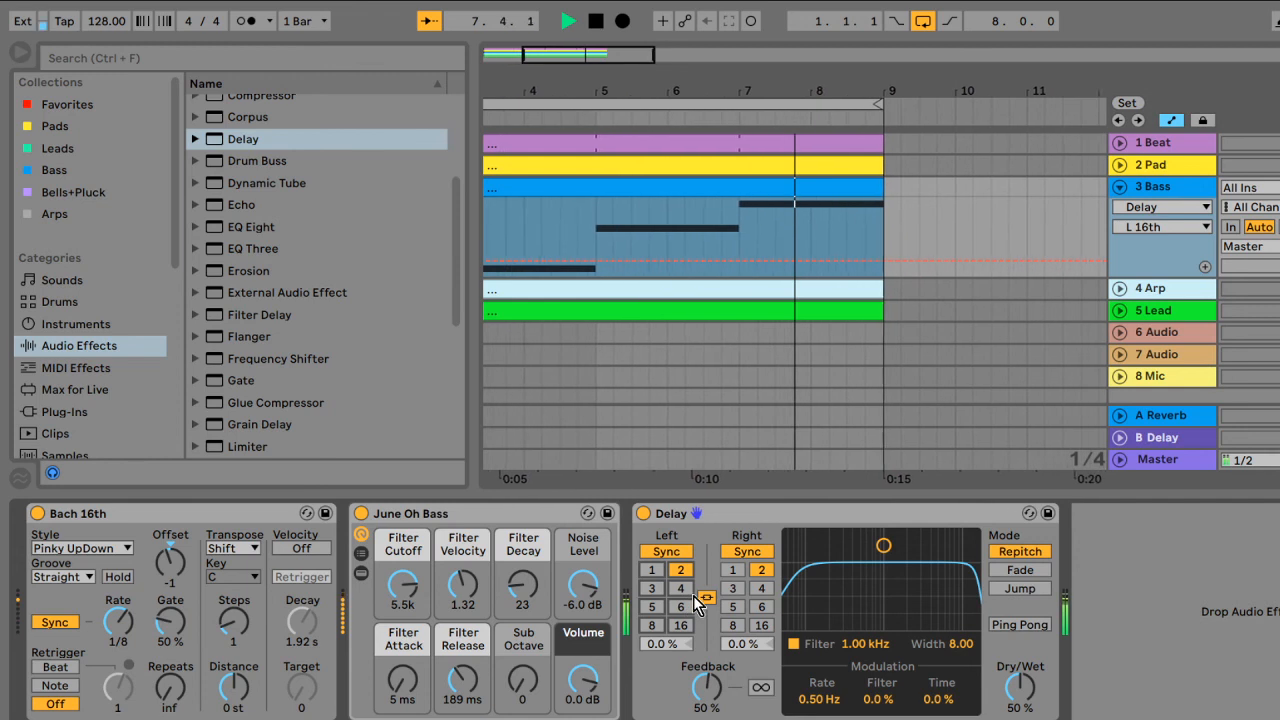
left_click(655, 607)
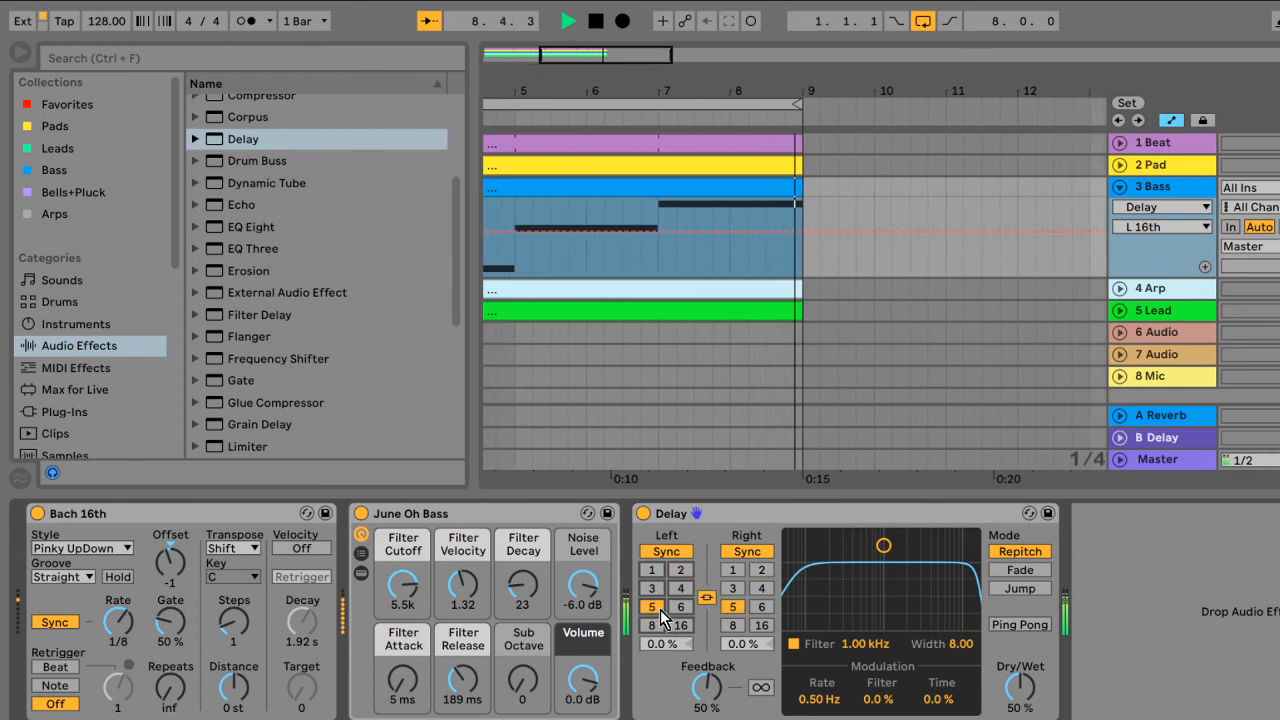
left_click(652, 588)
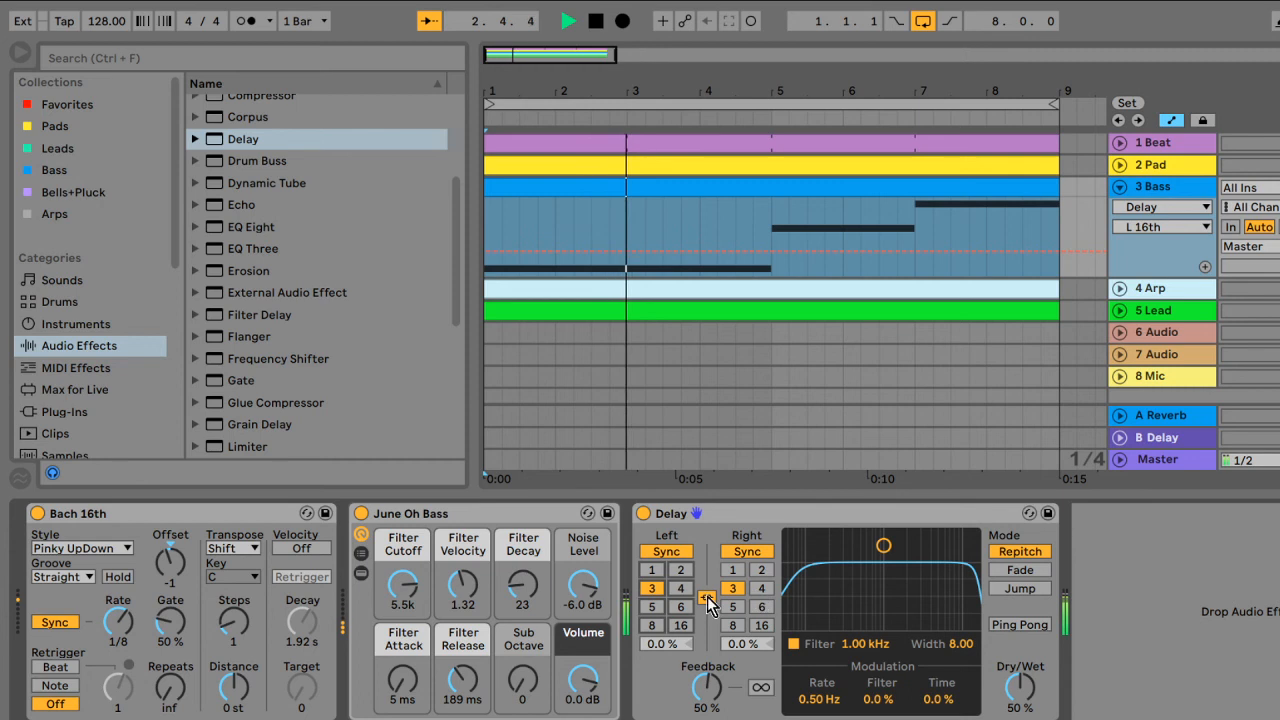
left_click(763, 589)
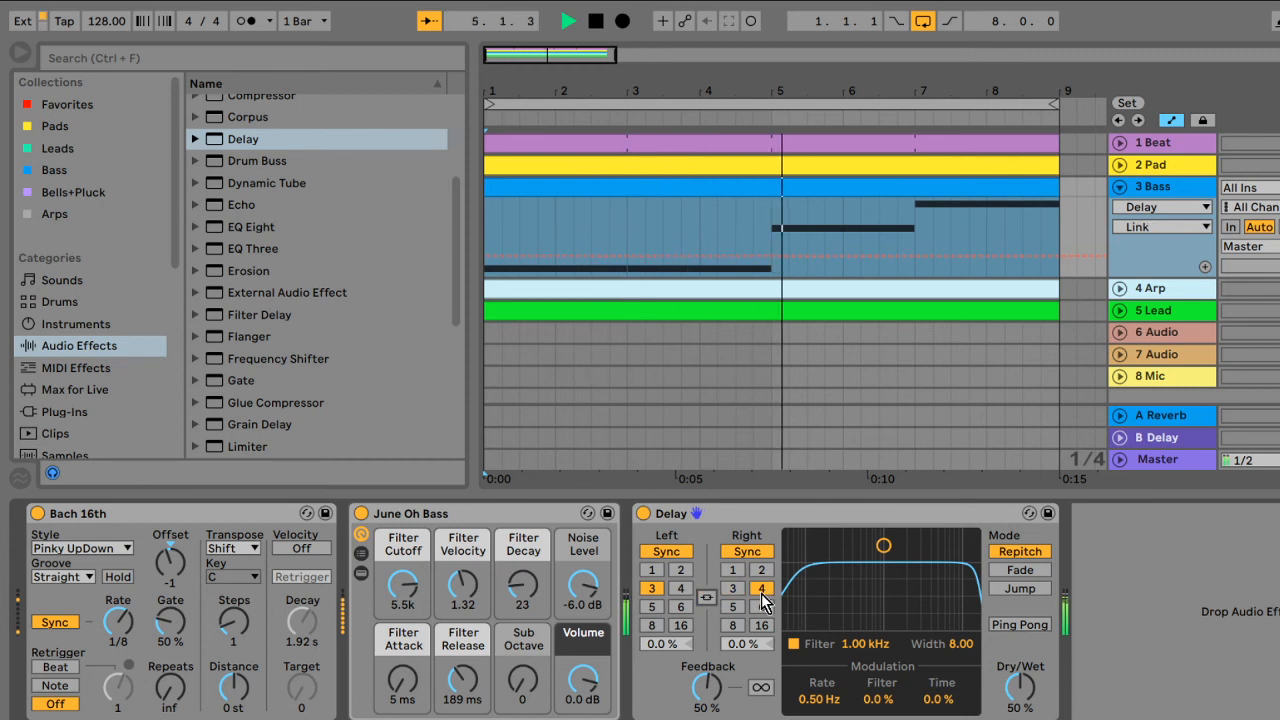
left_click(736, 591)
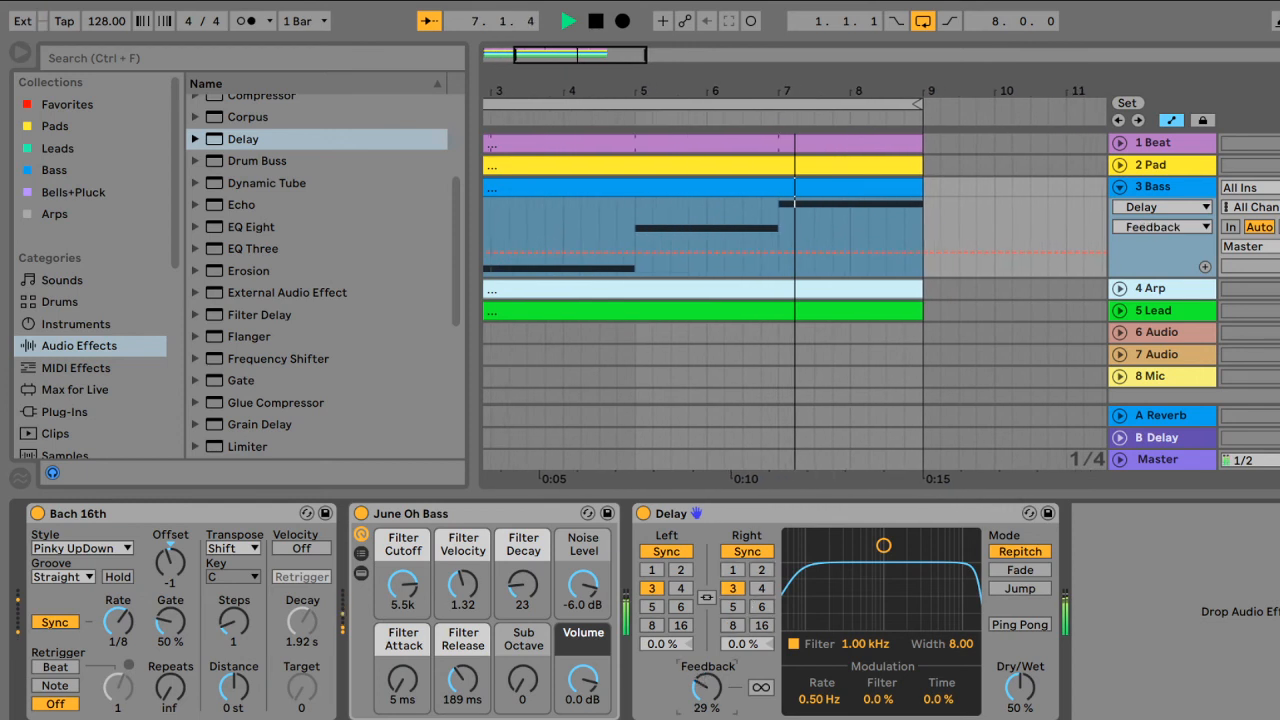
Step: Set both channels of the bass Delay to 1 sixteenth and, after trying 15%, set its feedback to 29%
left_click_drag(706, 686, 706, 719)
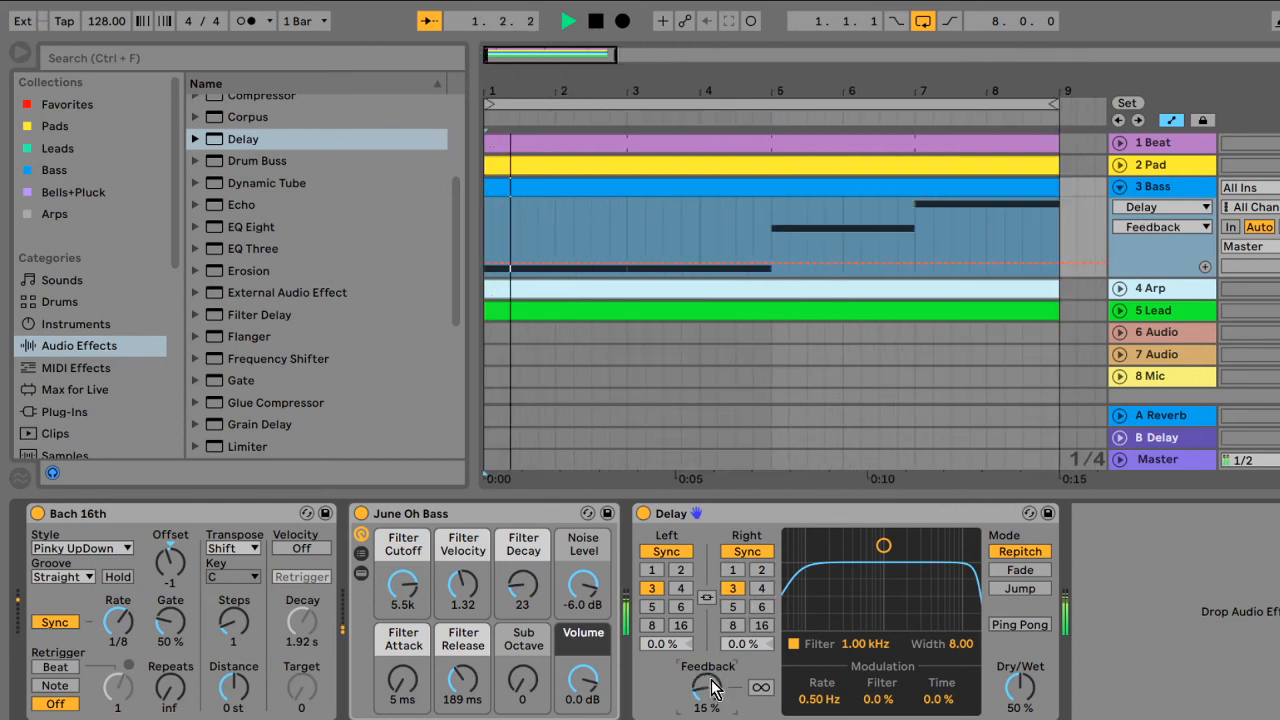
left_click(650, 570)
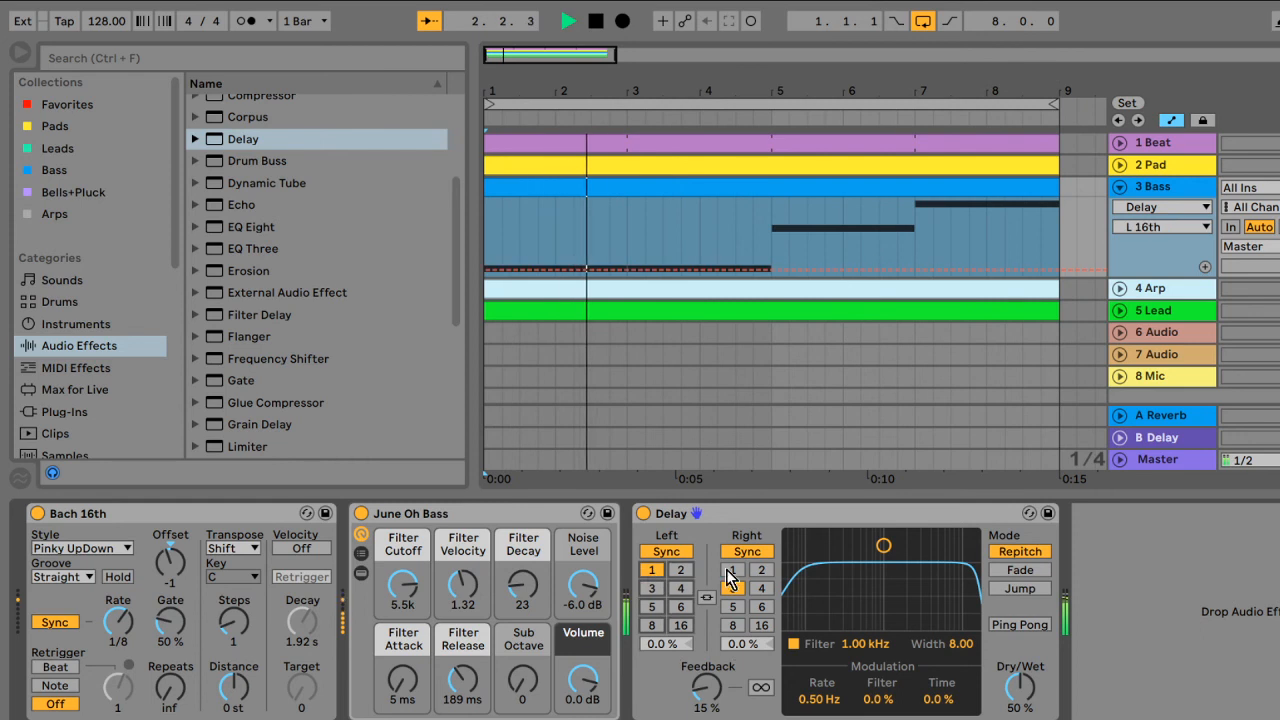
left_click(733, 570)
left_click_drag(722, 710, 722, 698)
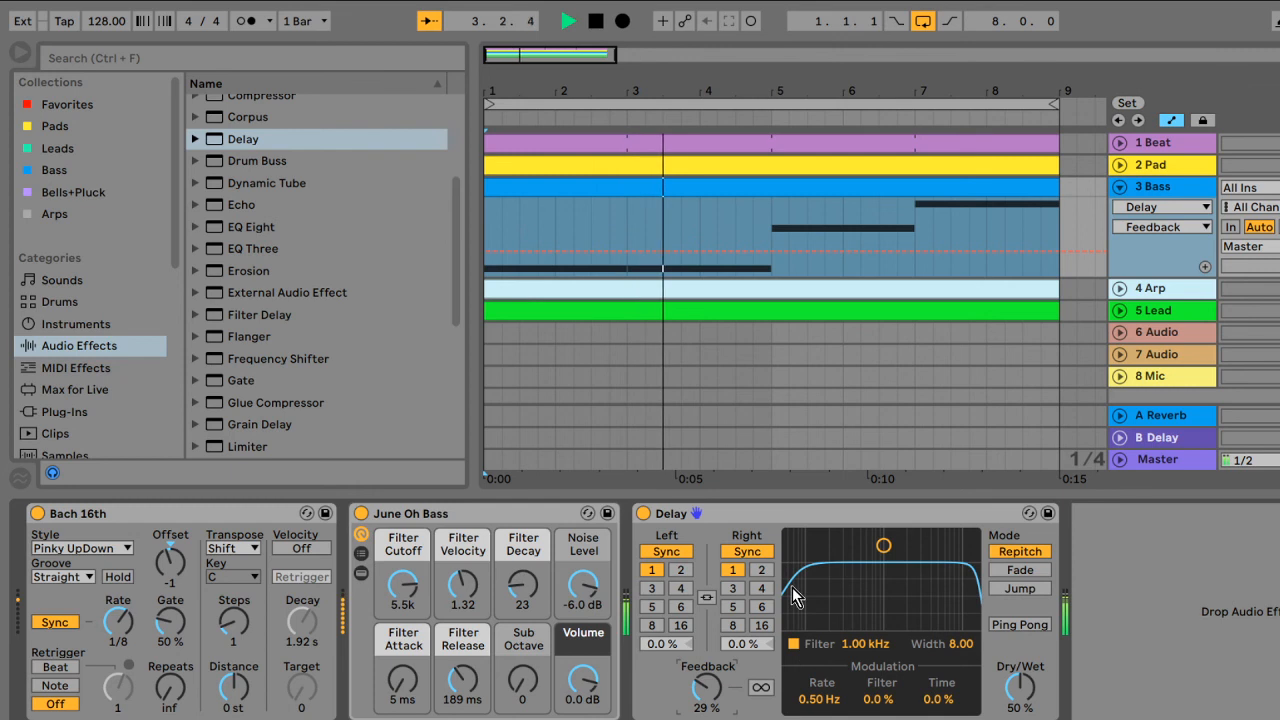
Step: Narrow the bass Delay's filter to 1.55 kHz with a width of 1.73 and lower its Dry/Wet to 33%
left_click_drag(792, 587, 899, 567)
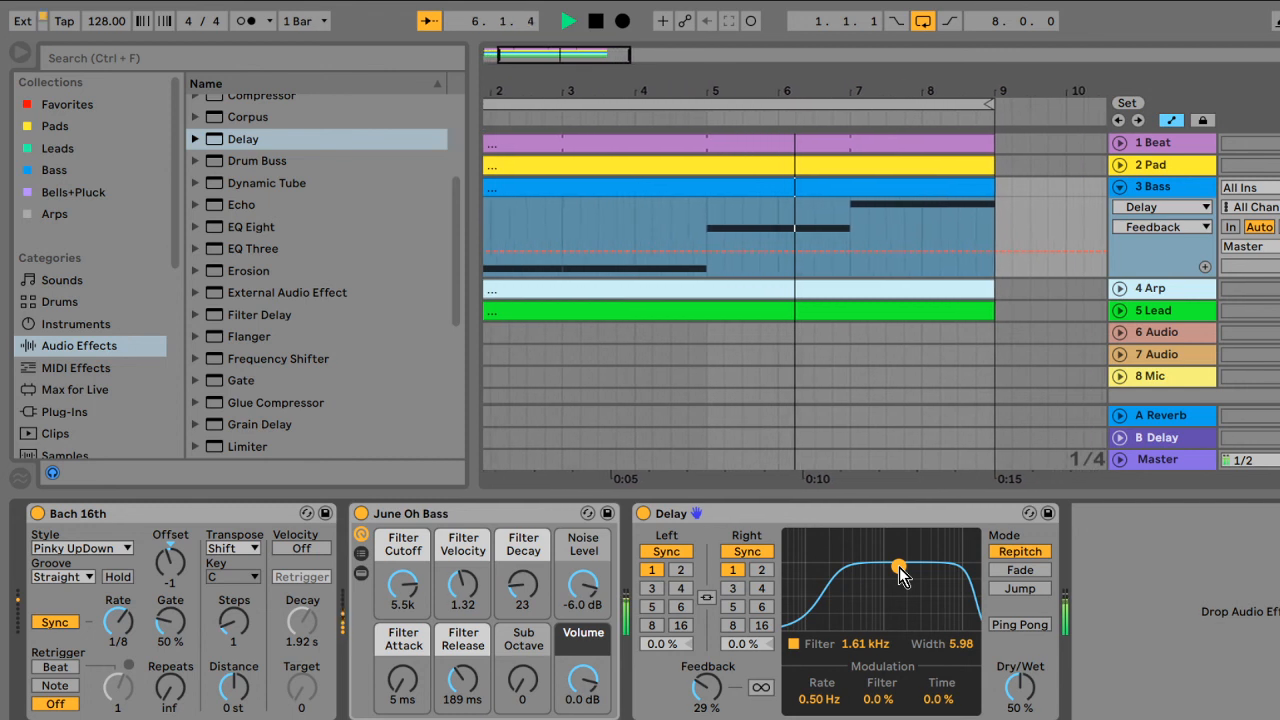
left_click_drag(902, 575, 897, 609)
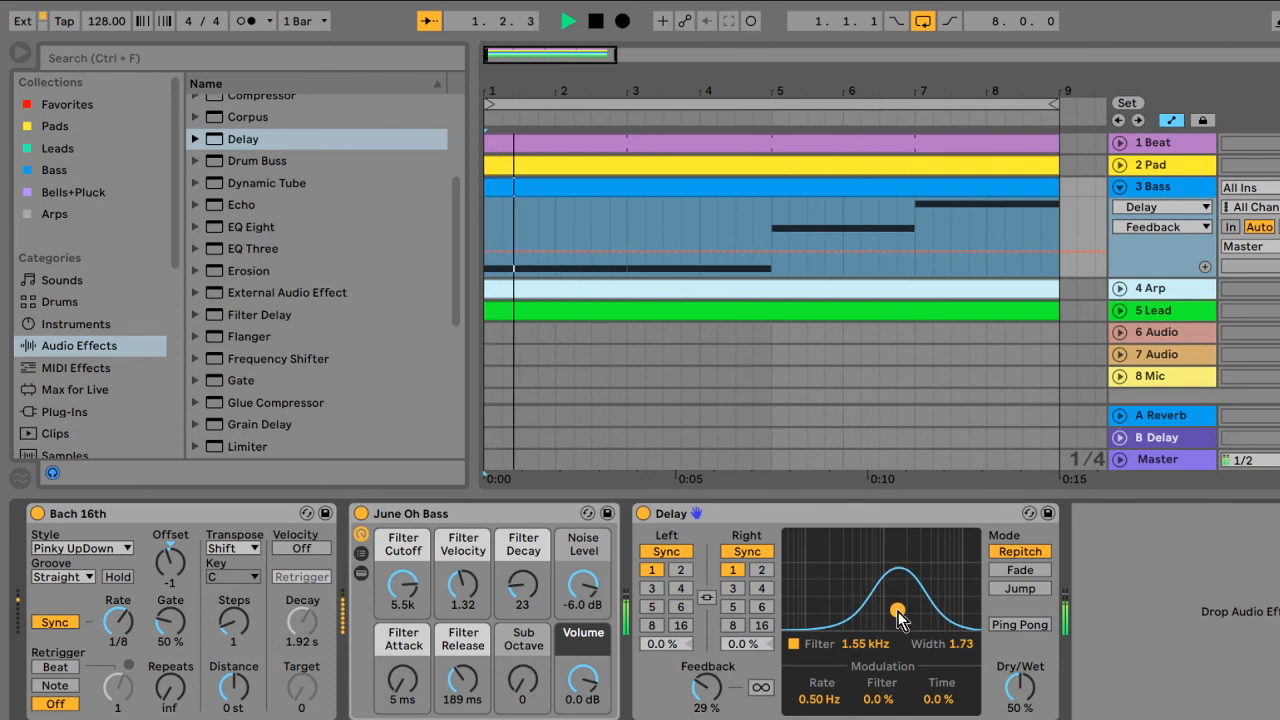
left_click(1020, 687)
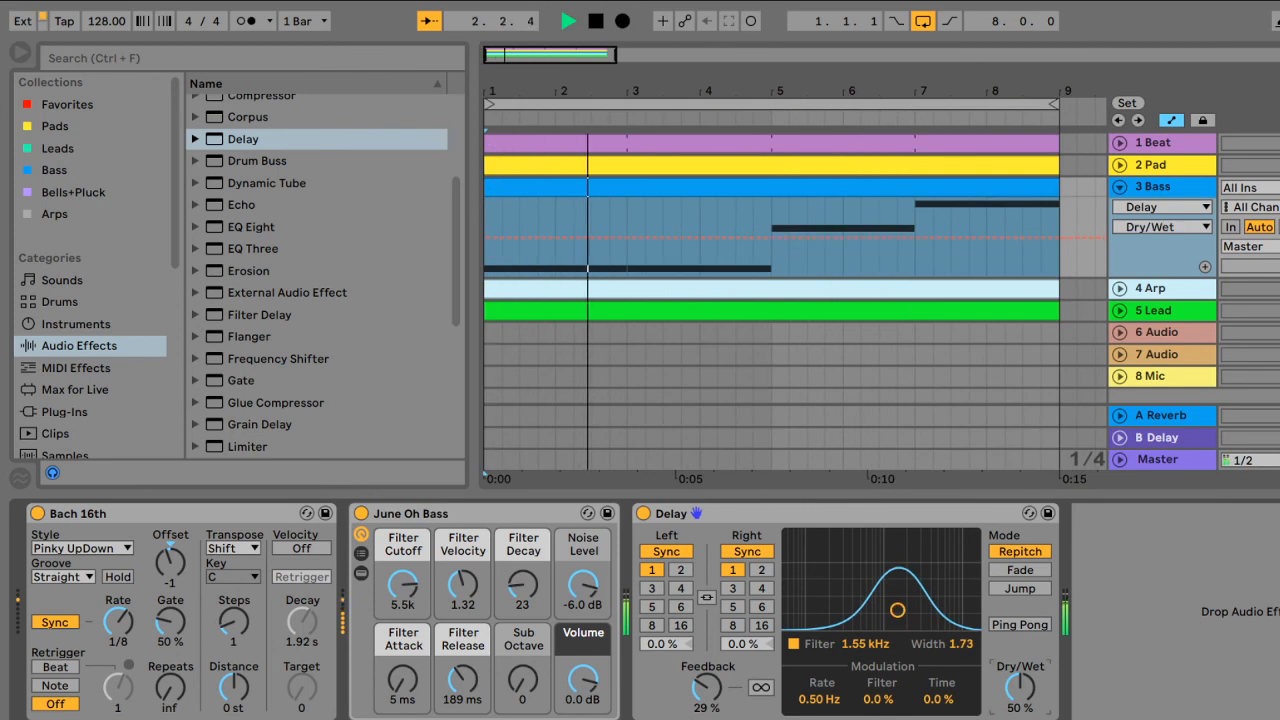
left_click_drag(1024, 687, 1024, 698)
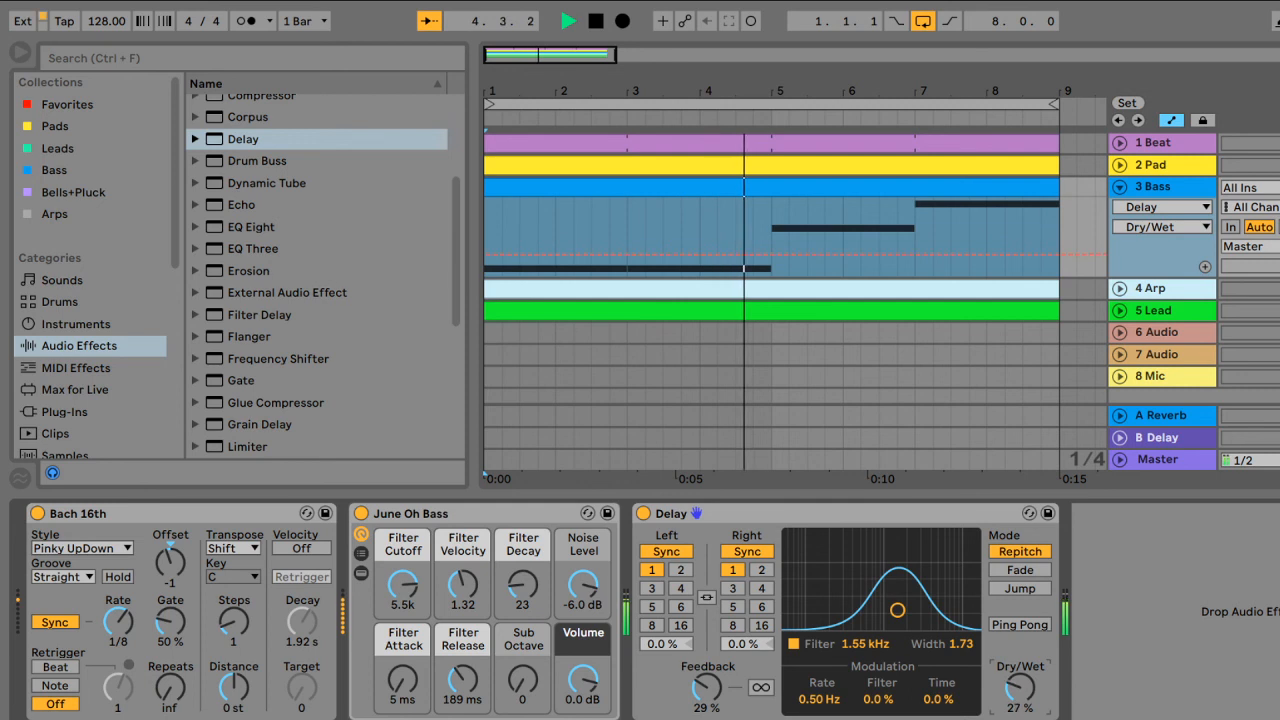
Step: Set the bass Delay's left channel to 3 sixteenths and its right channel to 1
left_click(651, 588)
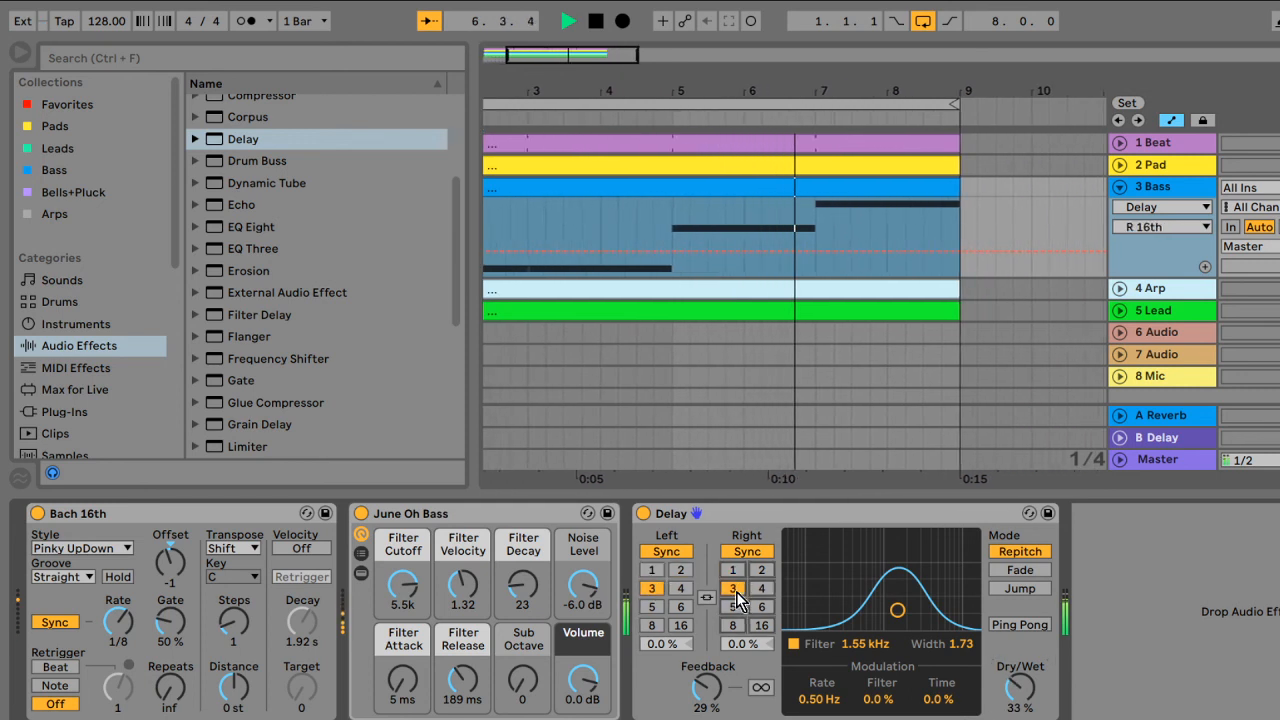
left_click(740, 584)
left_click(736, 570)
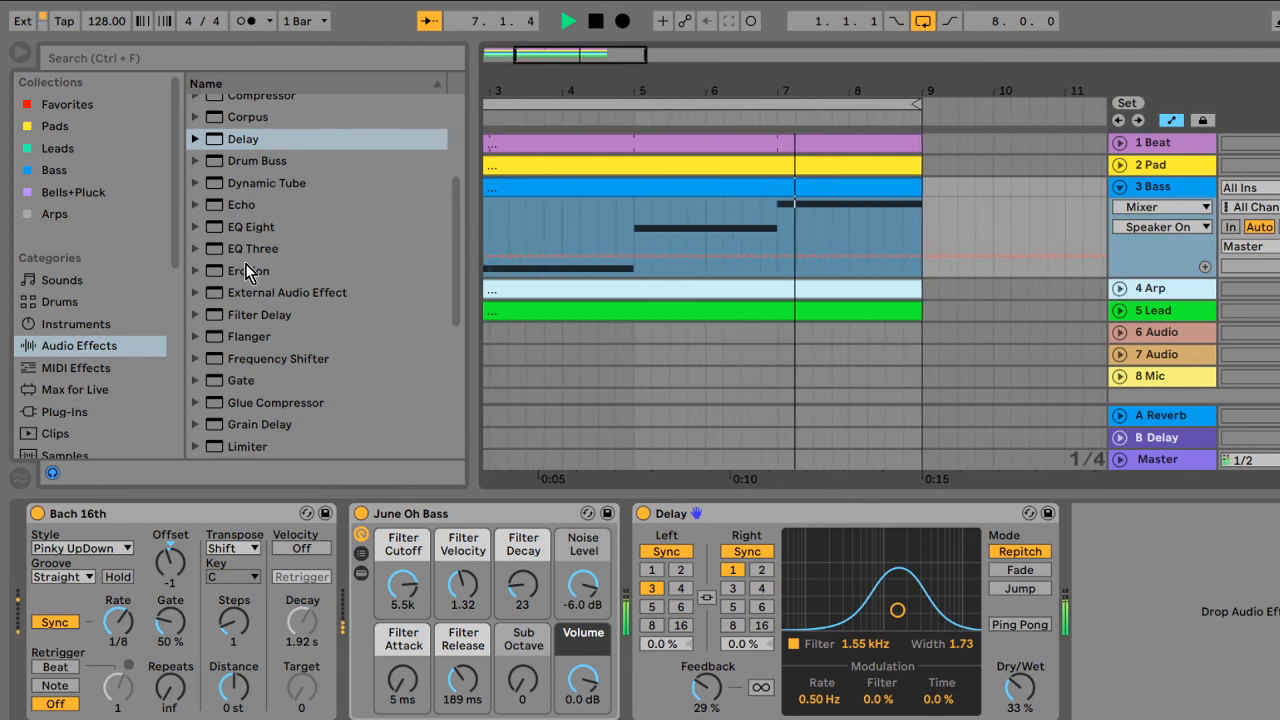
Step: Add a Delay after Vector Clav on the Arp track and audition linked times of 2, 1 and 3 sixteenths
left_click(1151, 288)
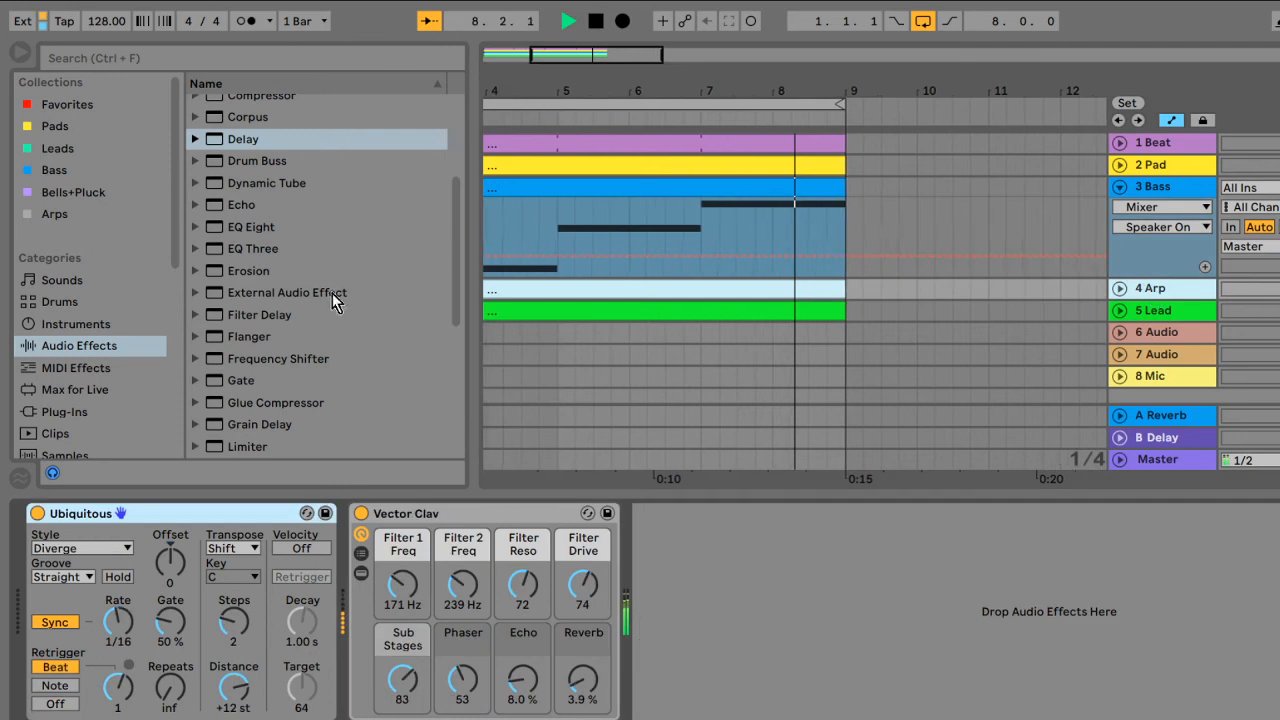
left_click_drag(253, 143, 700, 592)
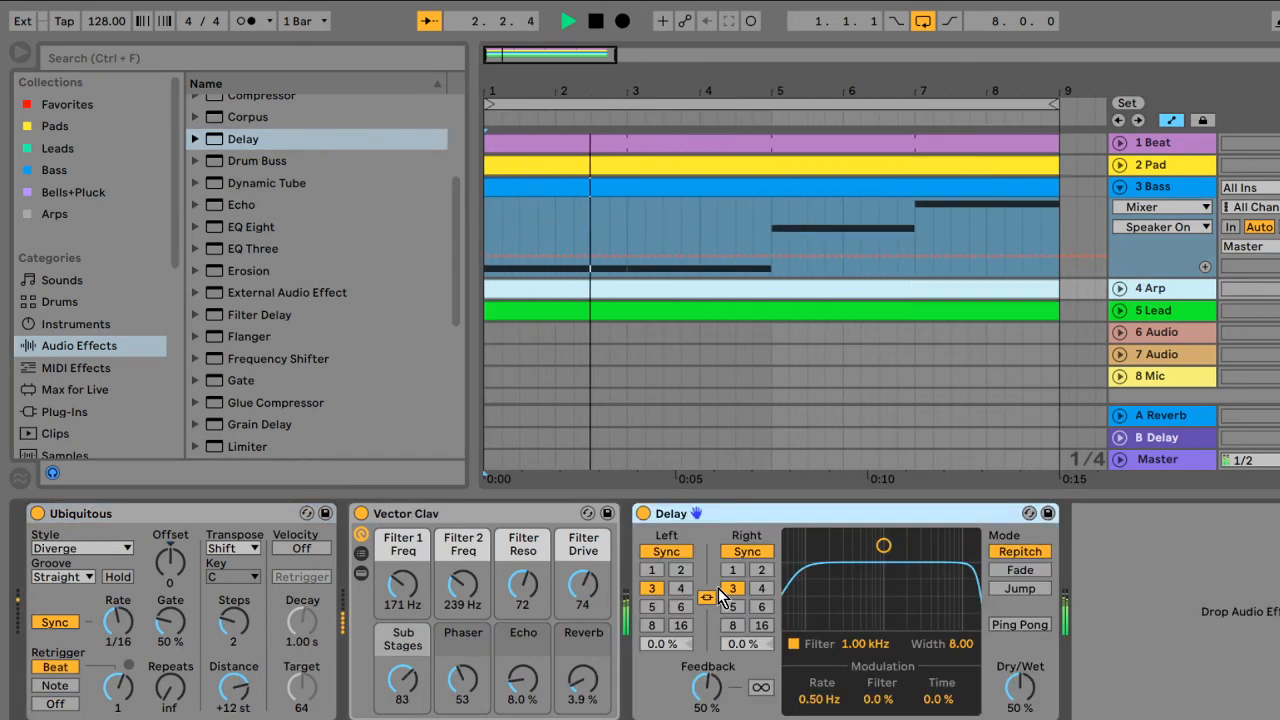
left_click(680, 569)
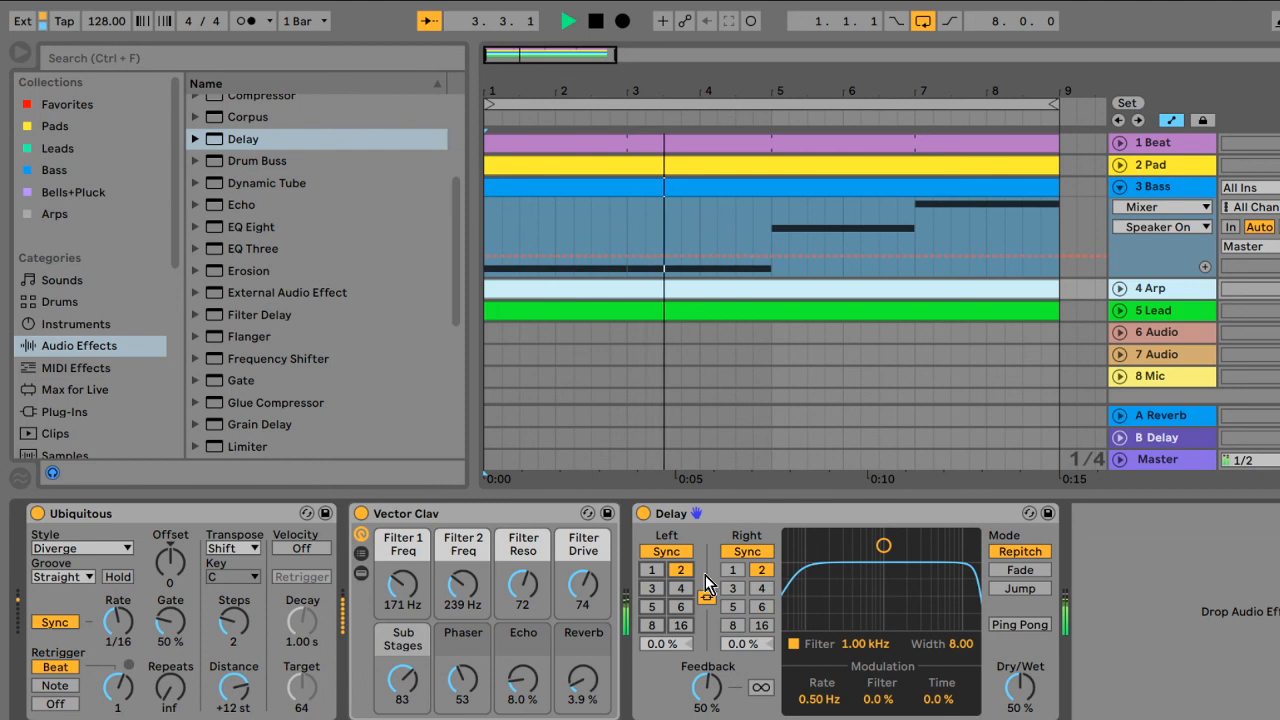
left_click(732, 569)
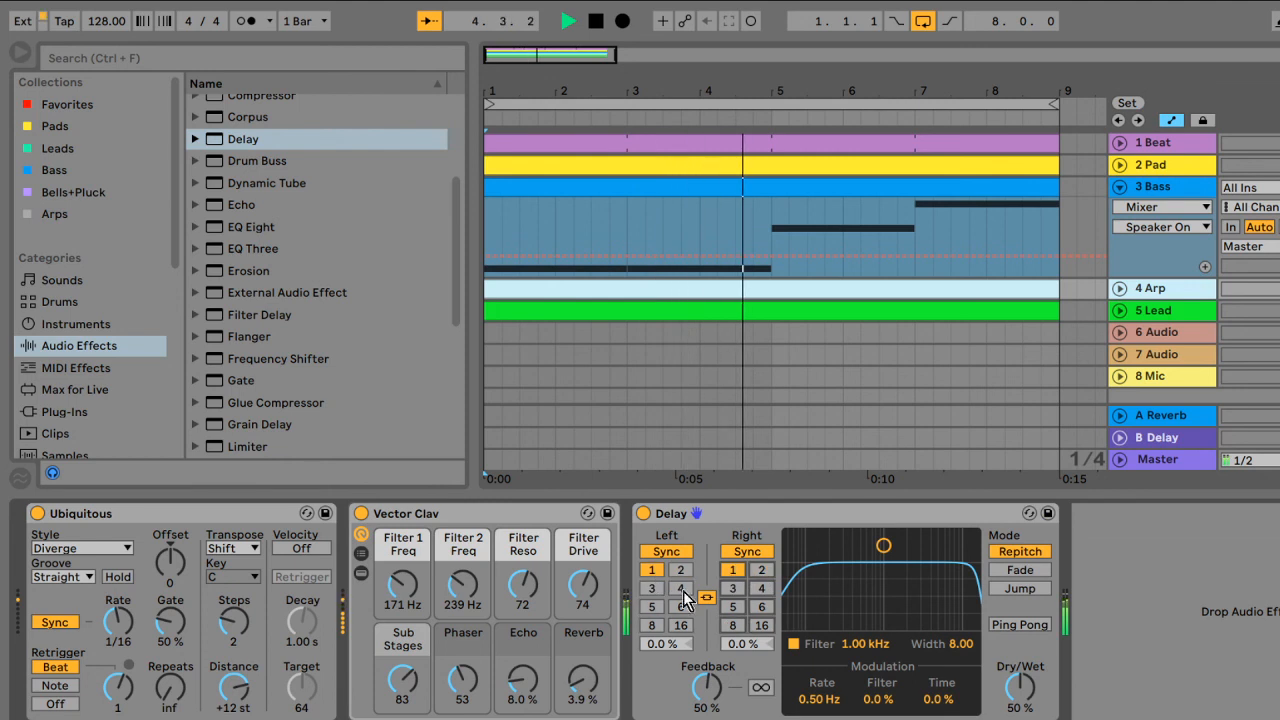
left_click(733, 590)
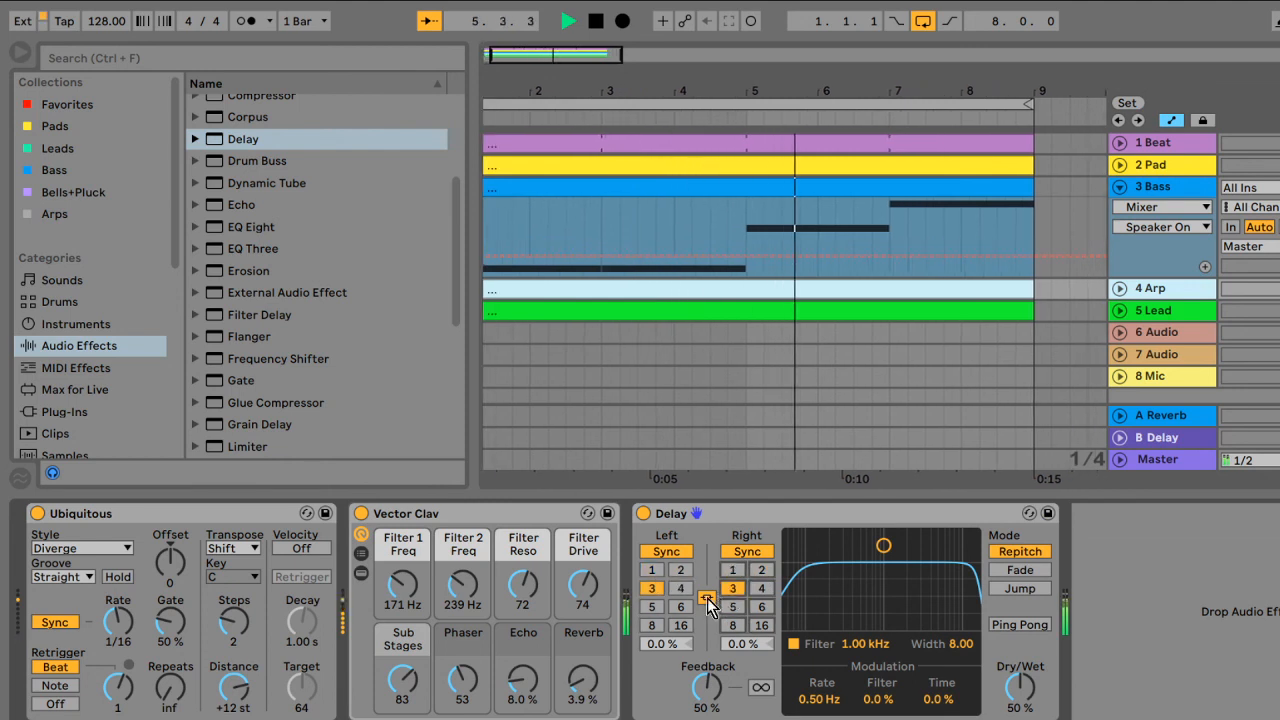
Step: Unlink the Arp Delay's channels, set the right one to 1 sixteenth and lower the feedback to 30%
left_click(706, 597)
left_click(733, 571)
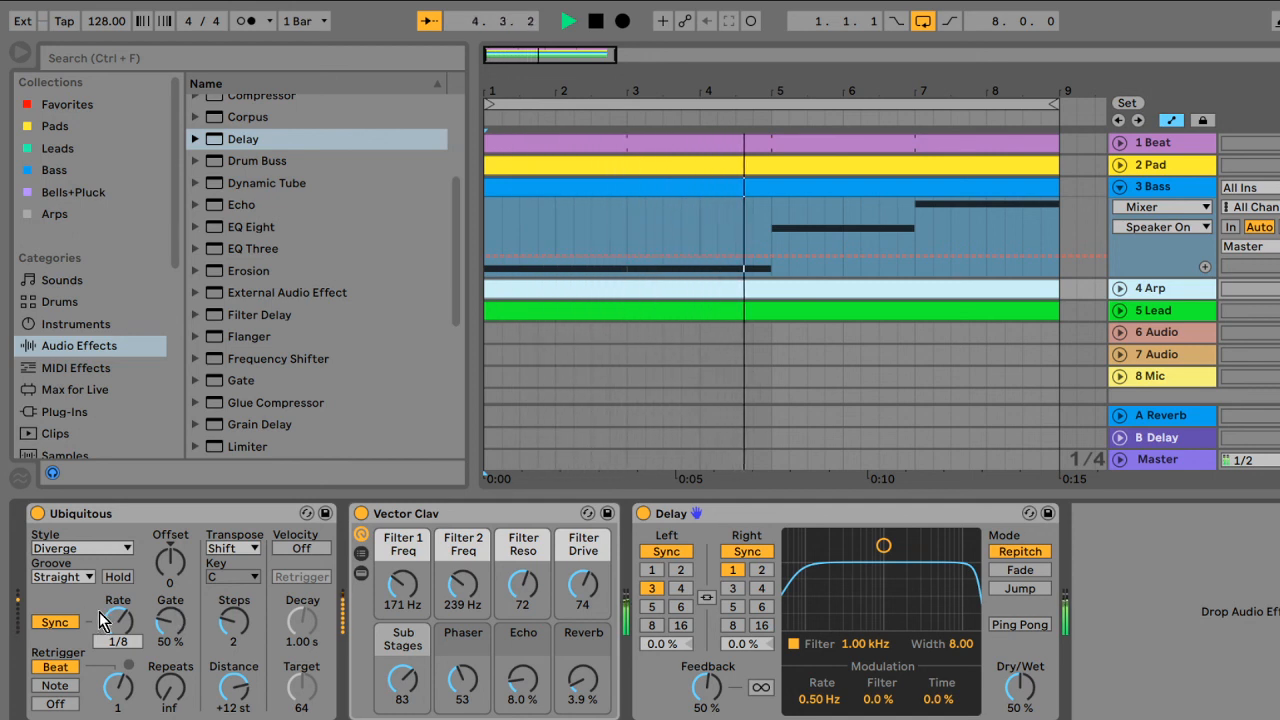
left_click_drag(707, 688, 707, 717)
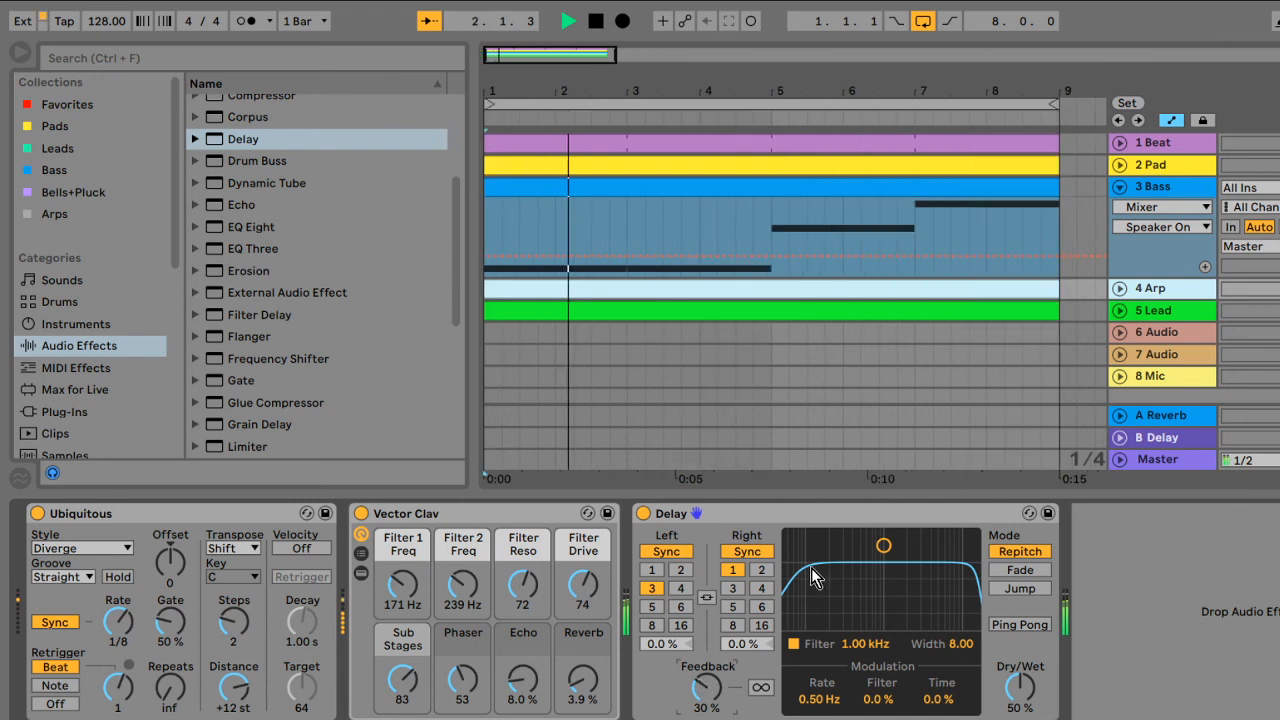
Step: Shape the Arp Delay's filter to 269 Hz with a width of 3.30 and stop playback
left_click_drag(815, 578, 856, 604)
left_click_drag(924, 571, 842, 594)
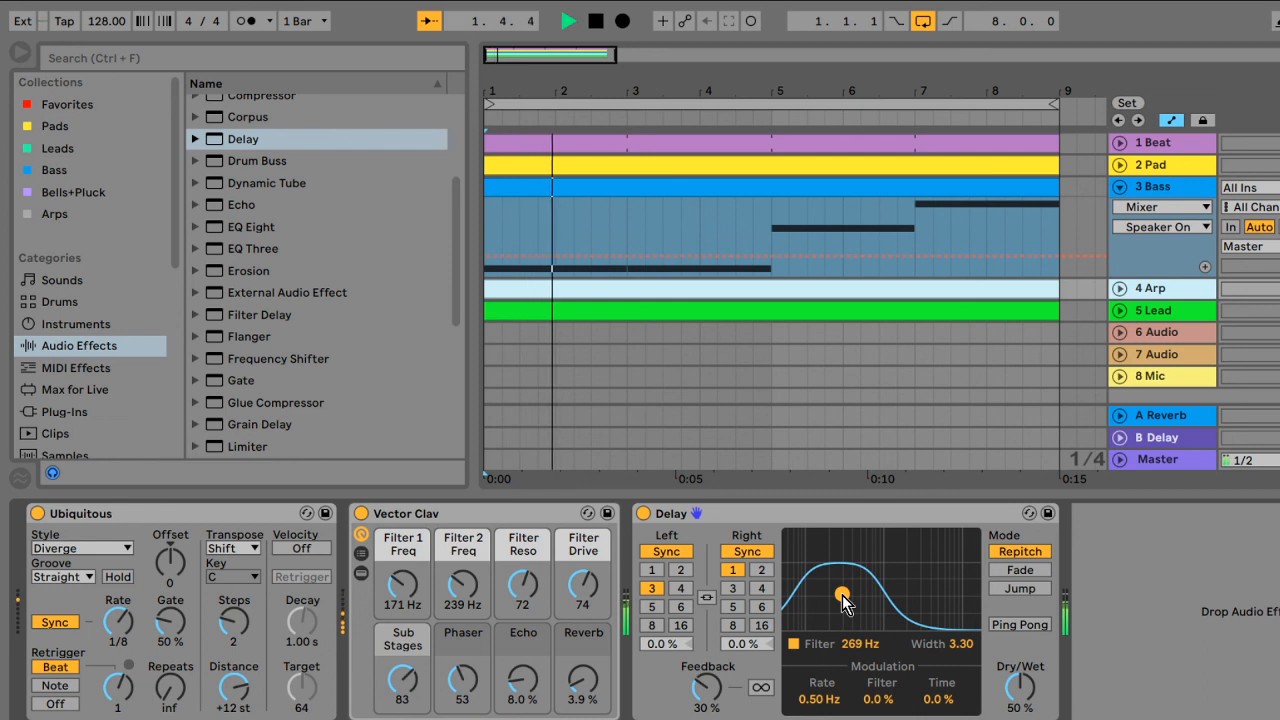
left_click(597, 24)
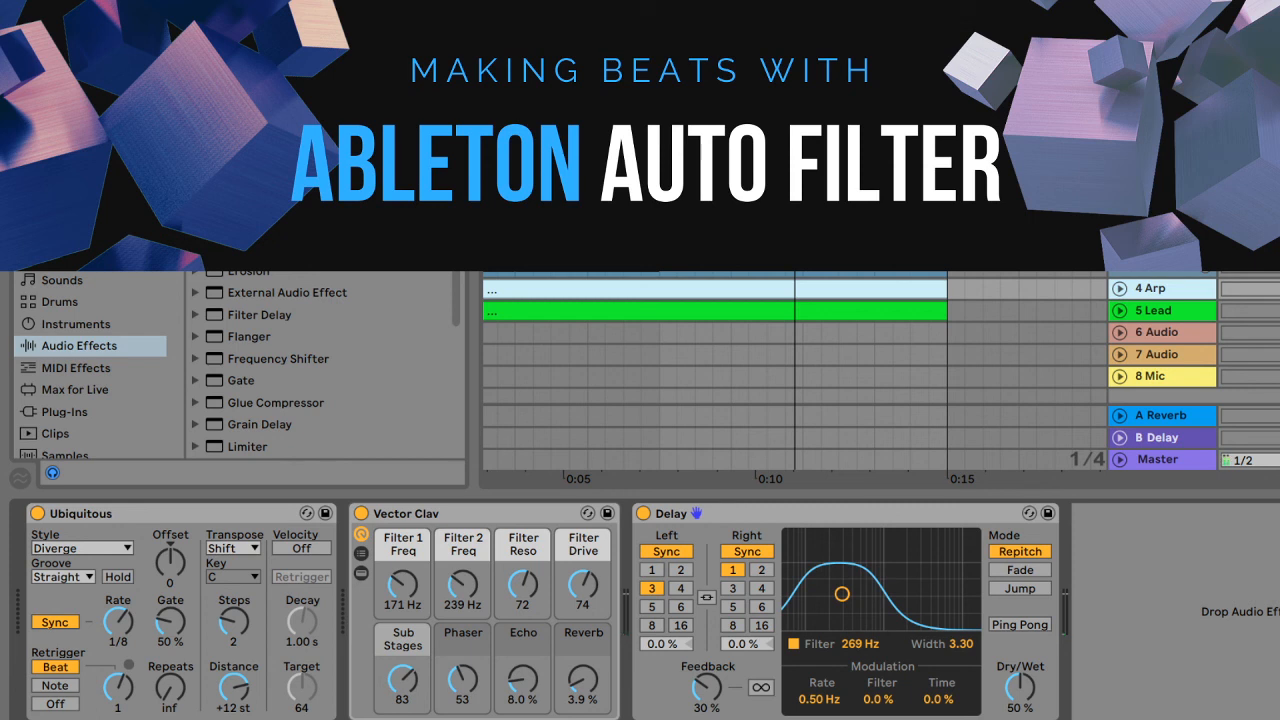
Step: Switch off the Arp track's Delay and the Clap Delay on the Clap 909 pad
left_click(643, 513)
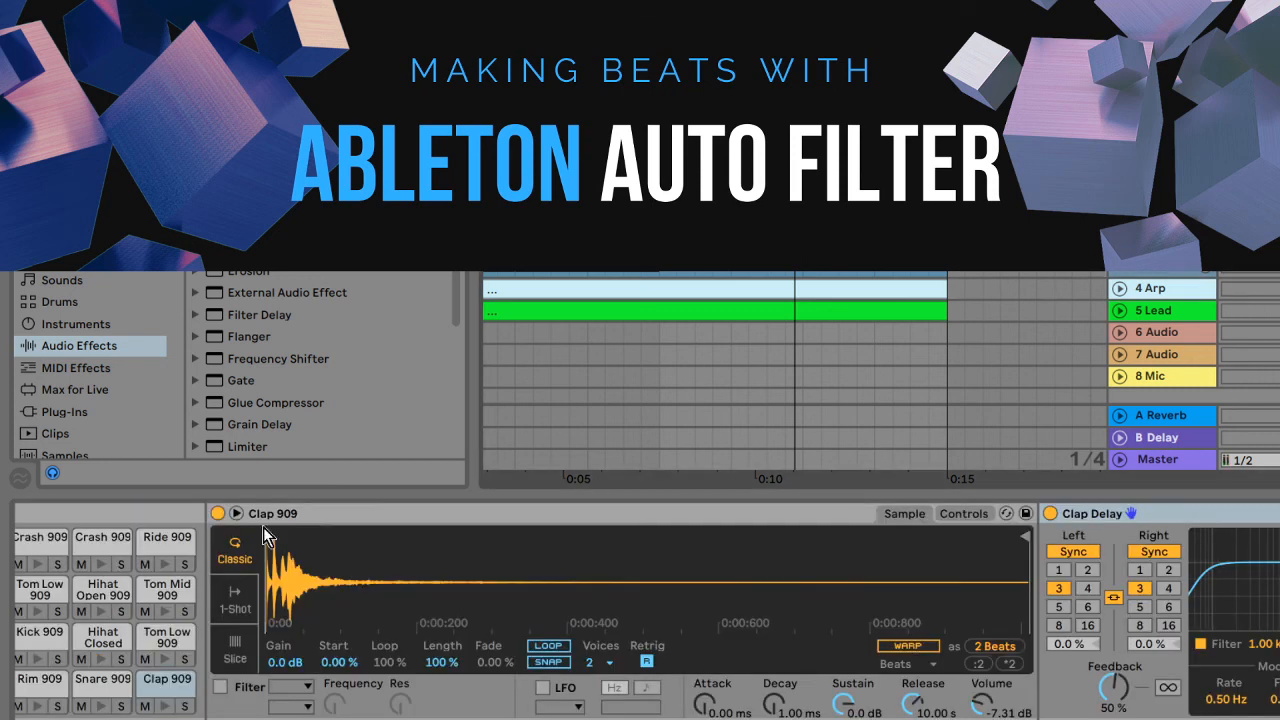
left_click(1050, 514)
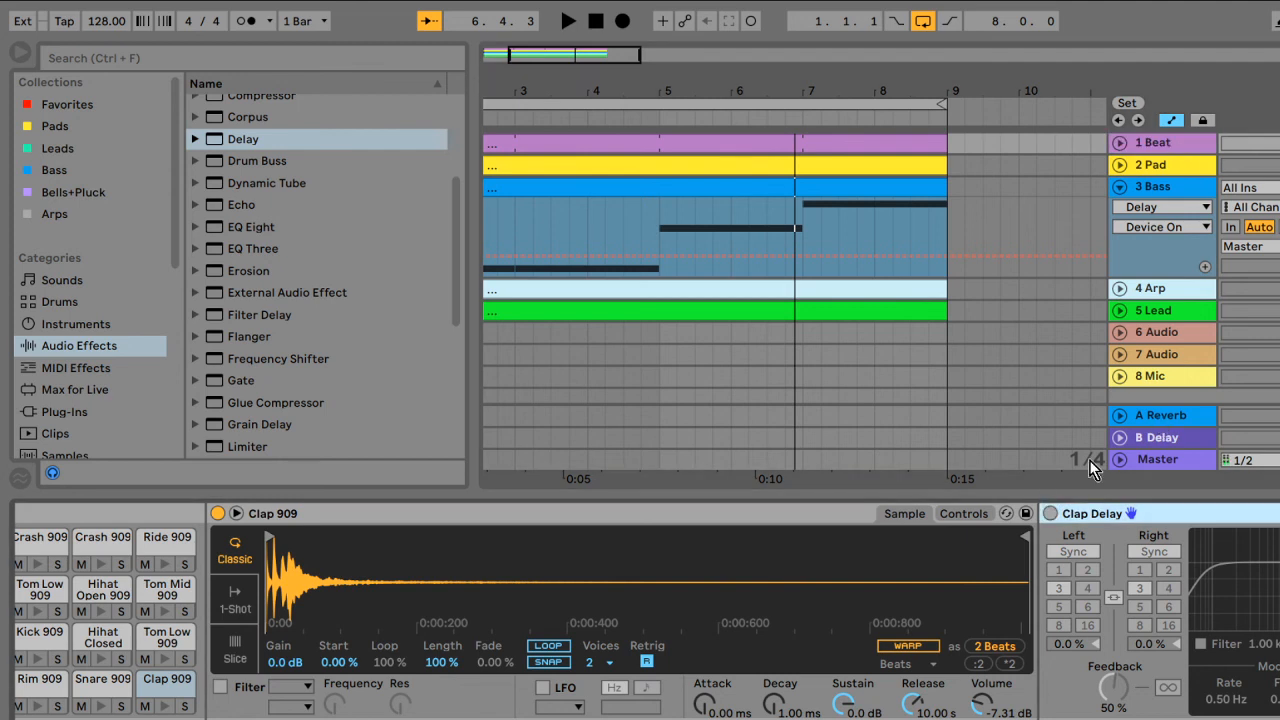
scroll(640, 610, "left", 4)
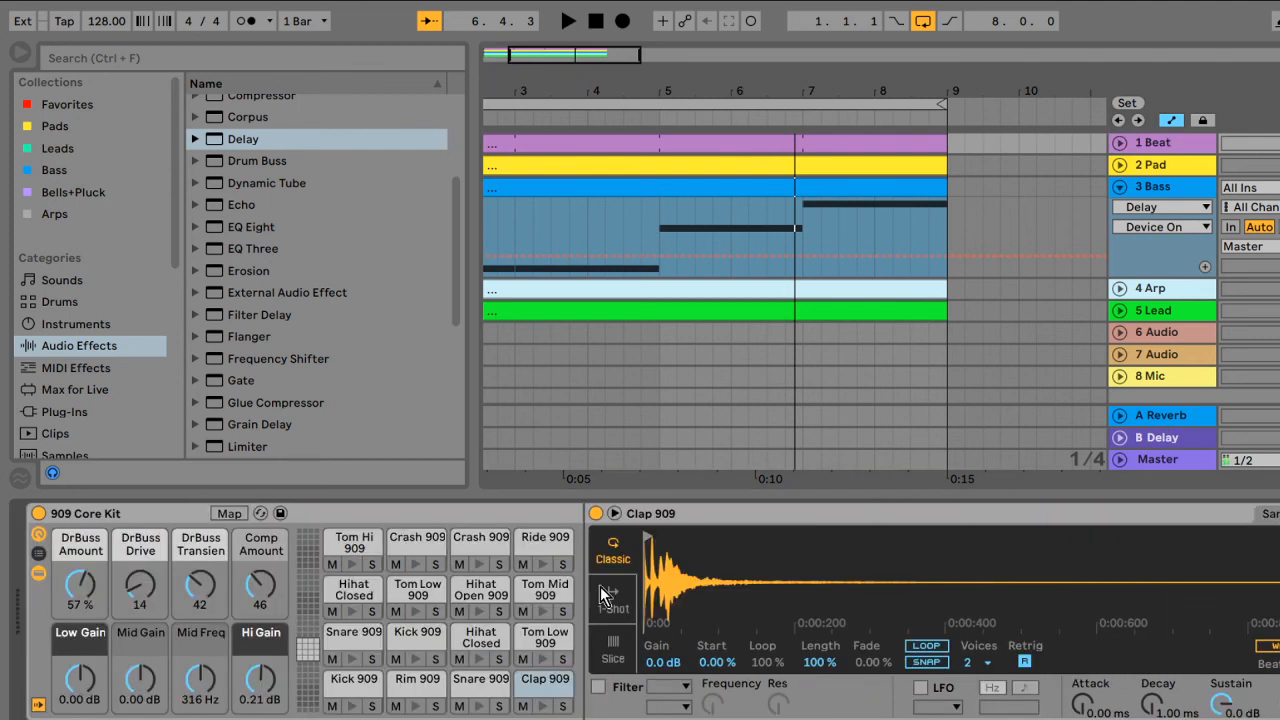
left_click(466, 598)
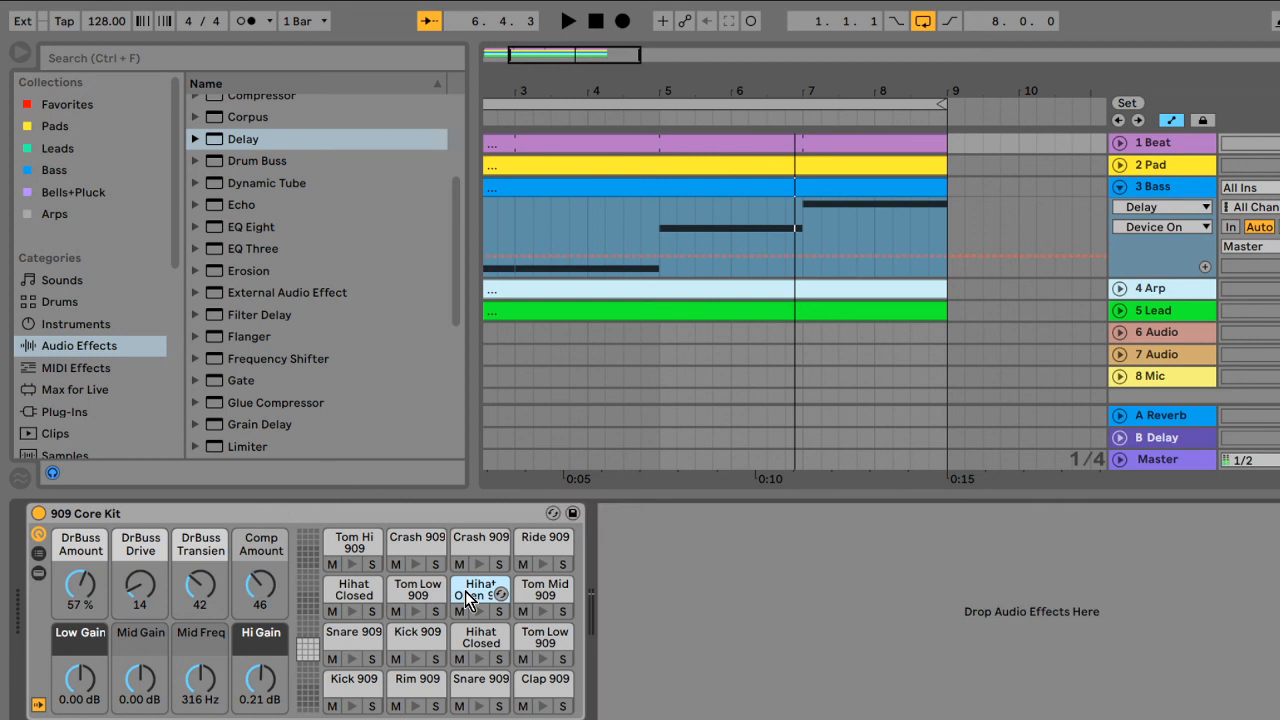
double_click(466, 598)
scroll(640, 610, "right", 1)
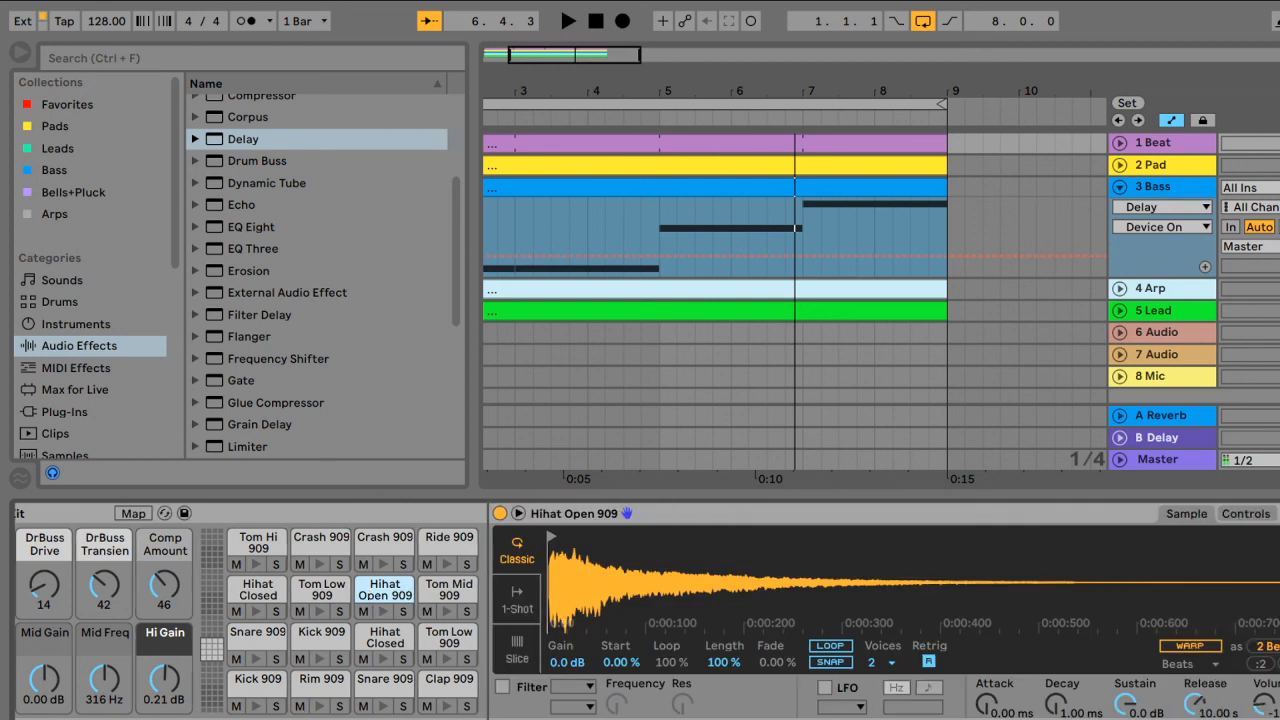
Step: Add an Auto Filter after the Delay on the Hihat Closed 909 pad of the Beat track's drum kit
scroll(357, 171, "up", 5)
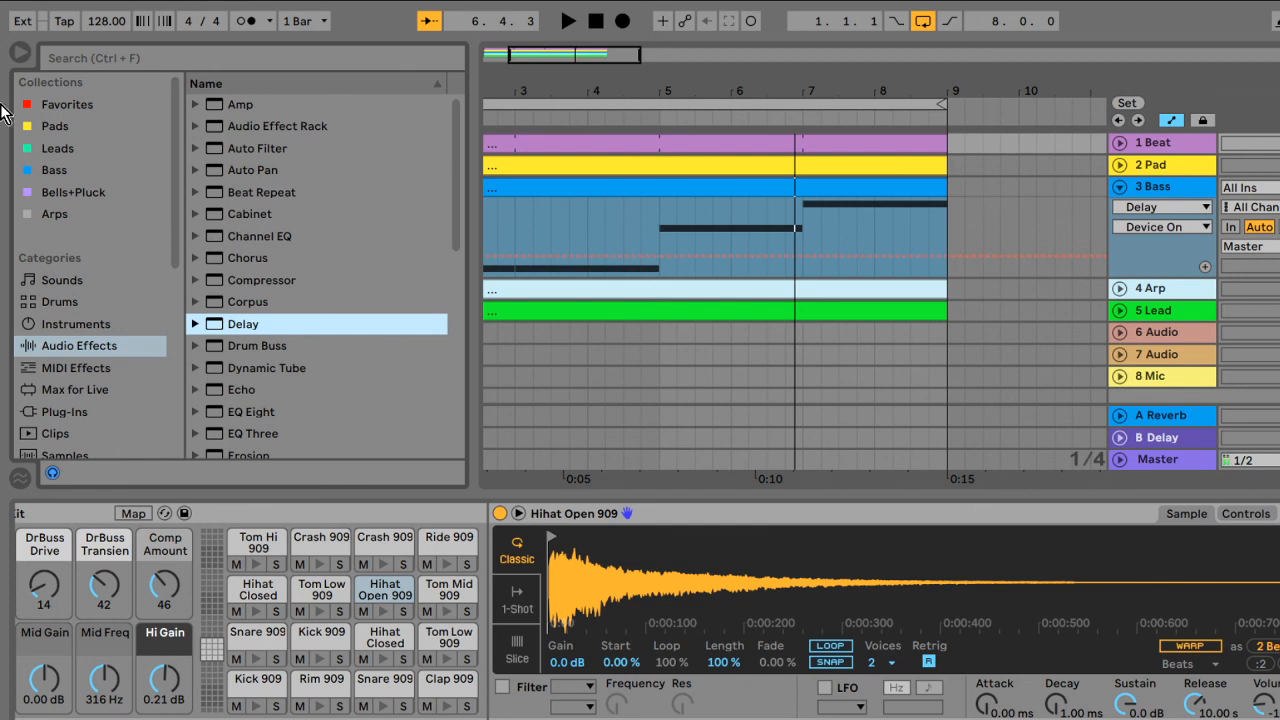
left_click(231, 148)
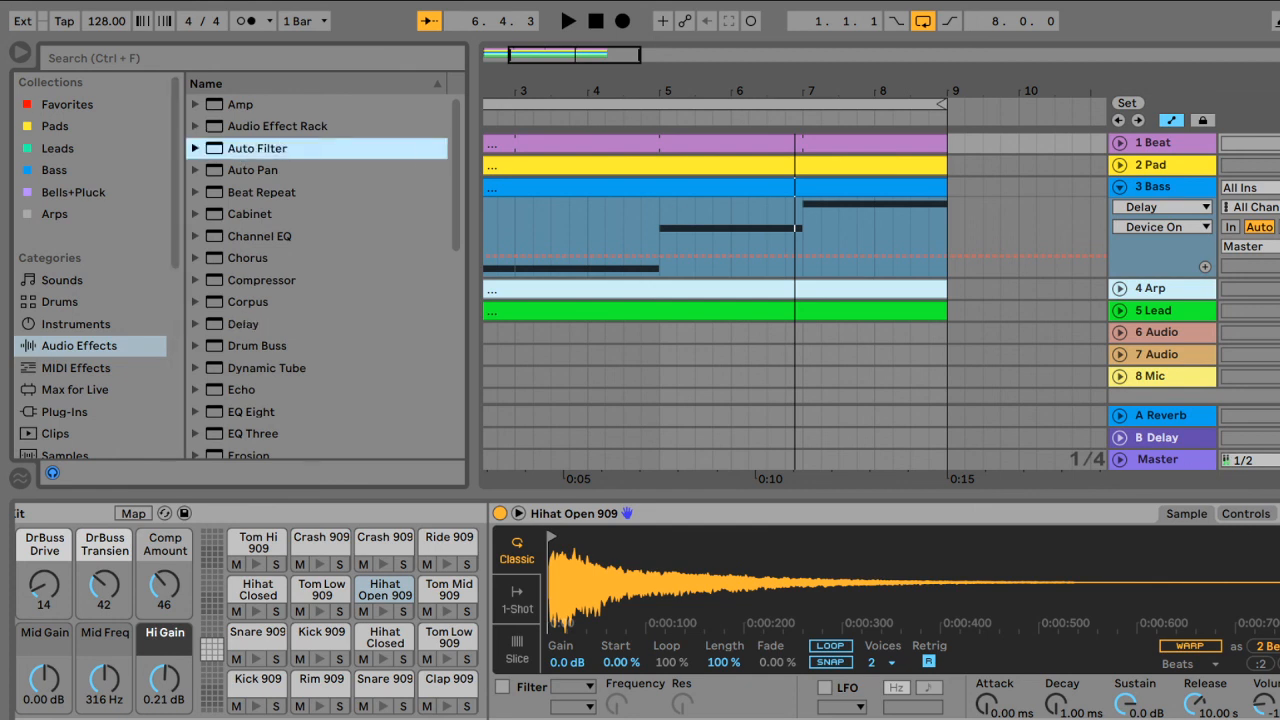
key("shift+Tab")
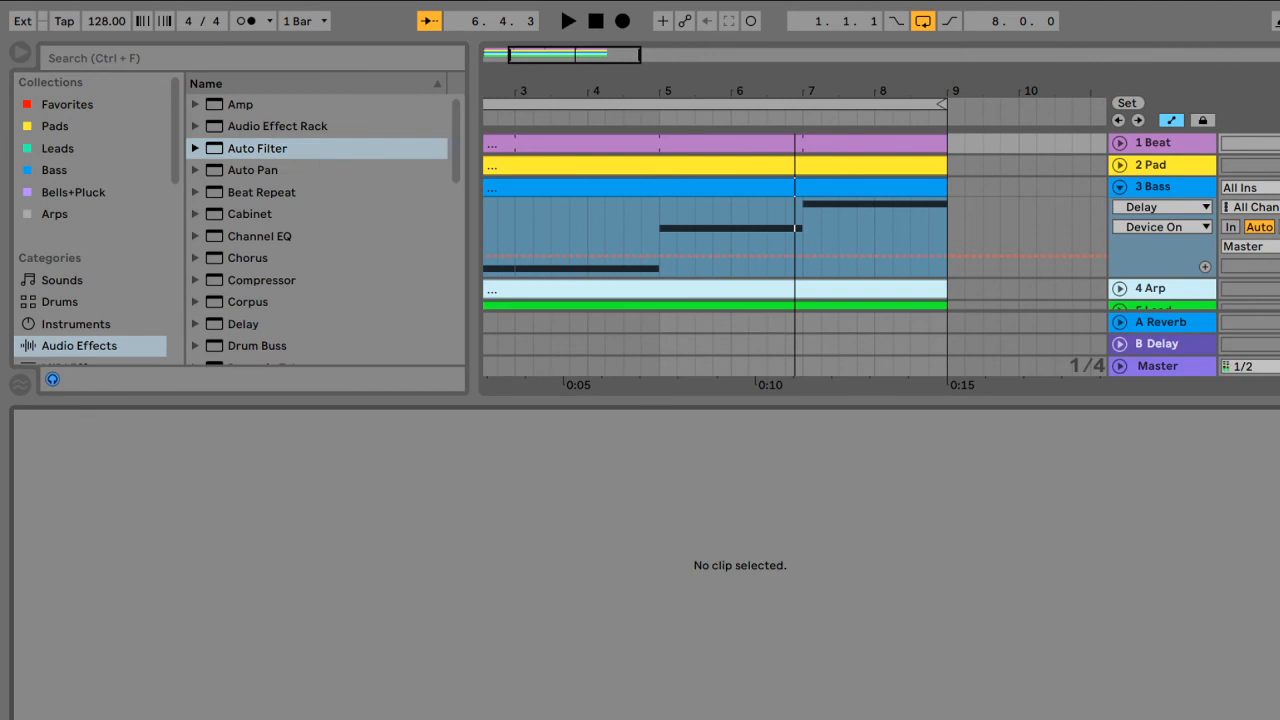
double_click(1160, 138)
left_click(381, 646)
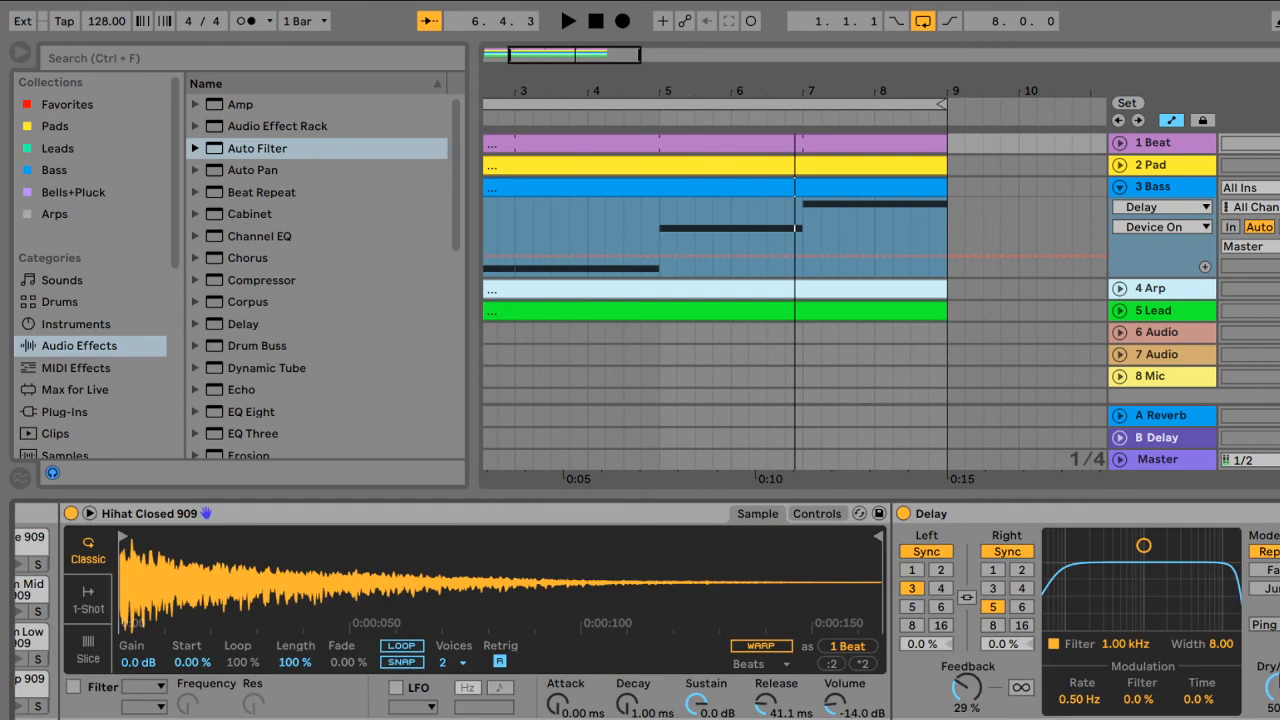
left_click(250, 152)
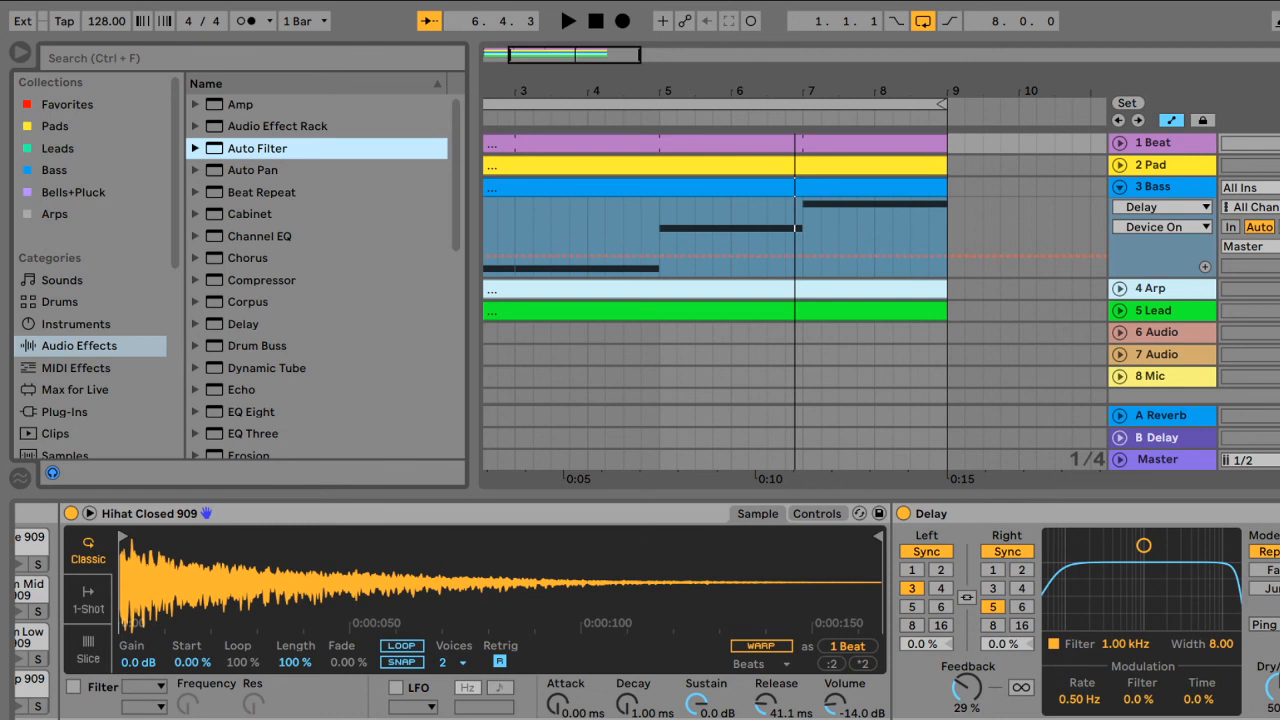
key("Return")
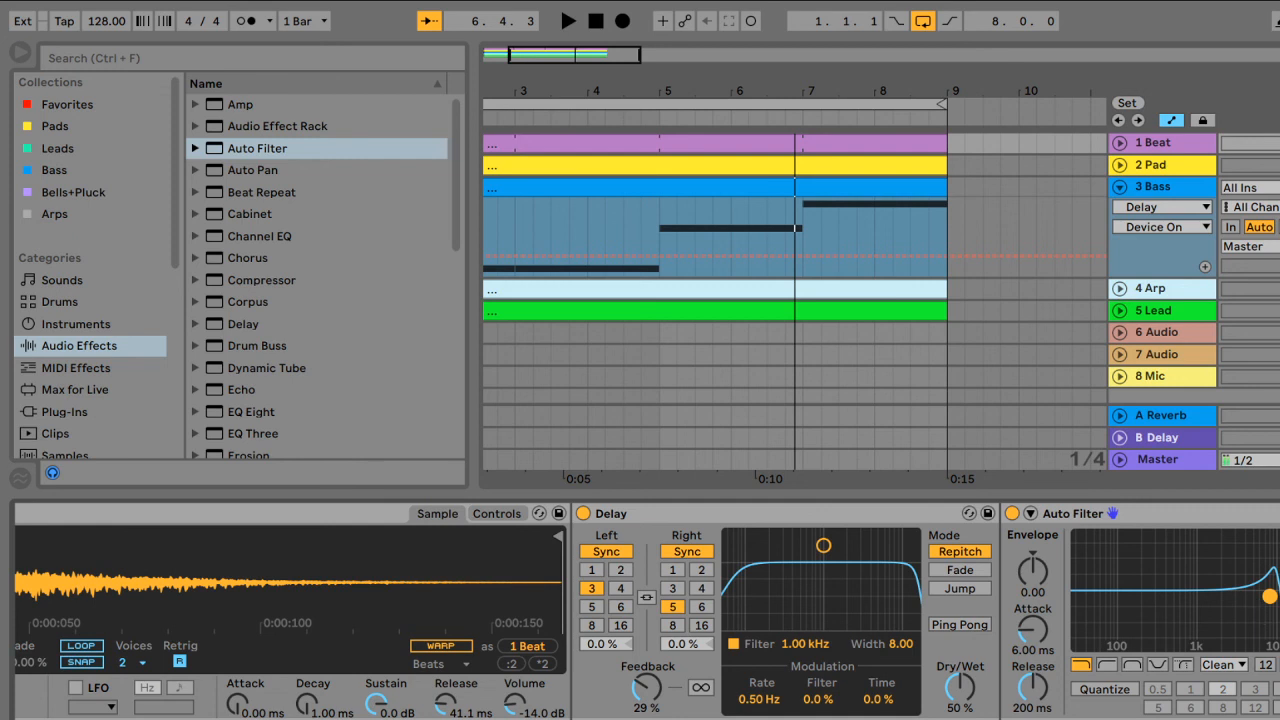
Step: Play the loop and compare the closed hi-hat with its Auto Filter bypassed and active
left_click(569, 21)
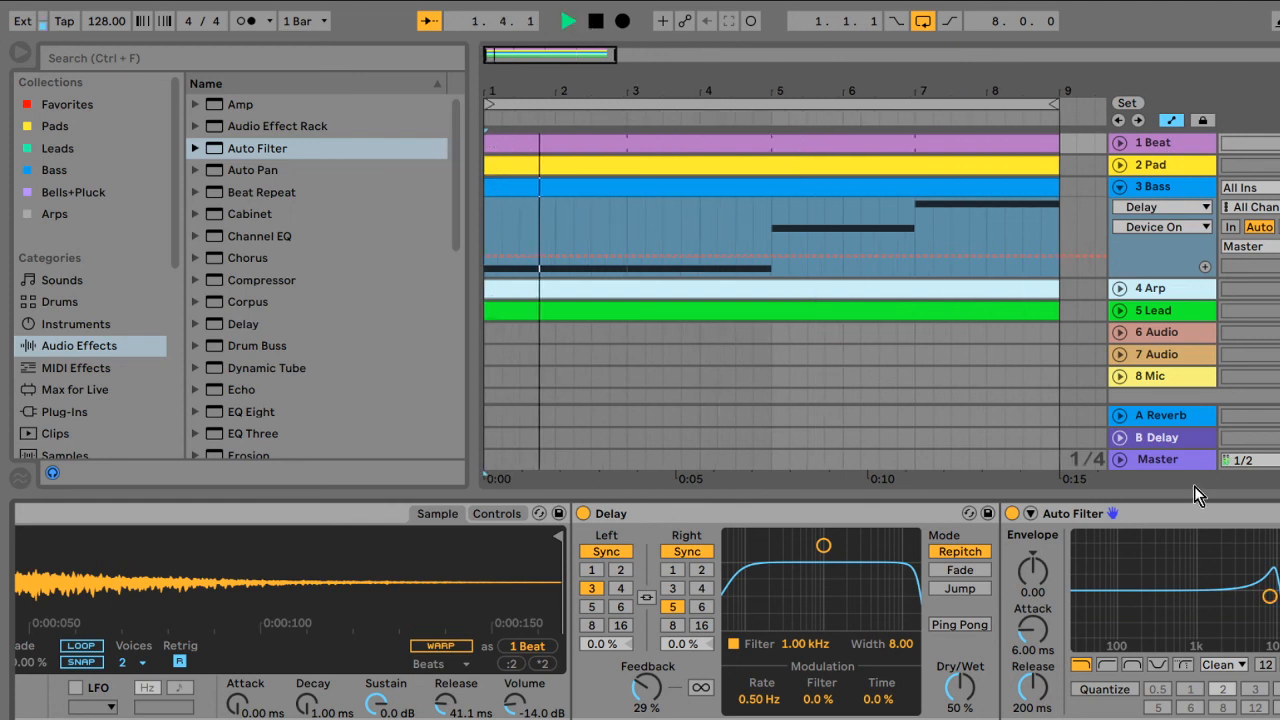
scroll(1166, 262, "down", 1)
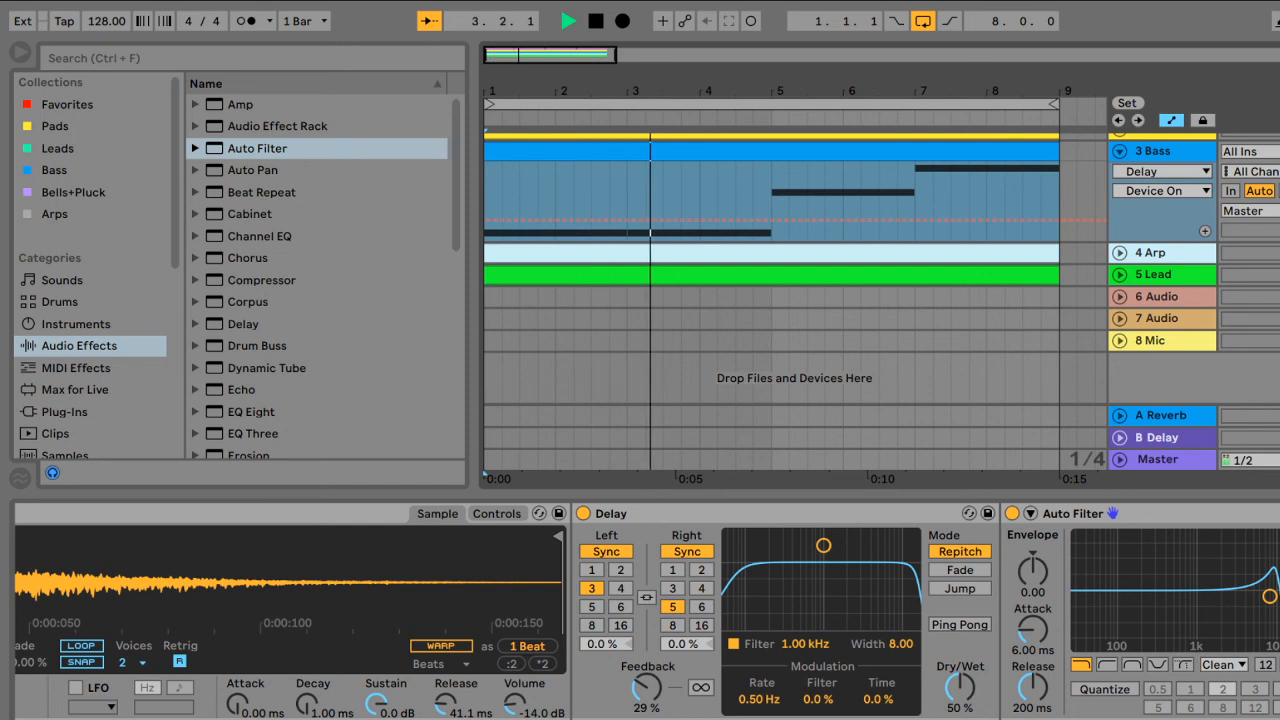
left_click(1012, 514)
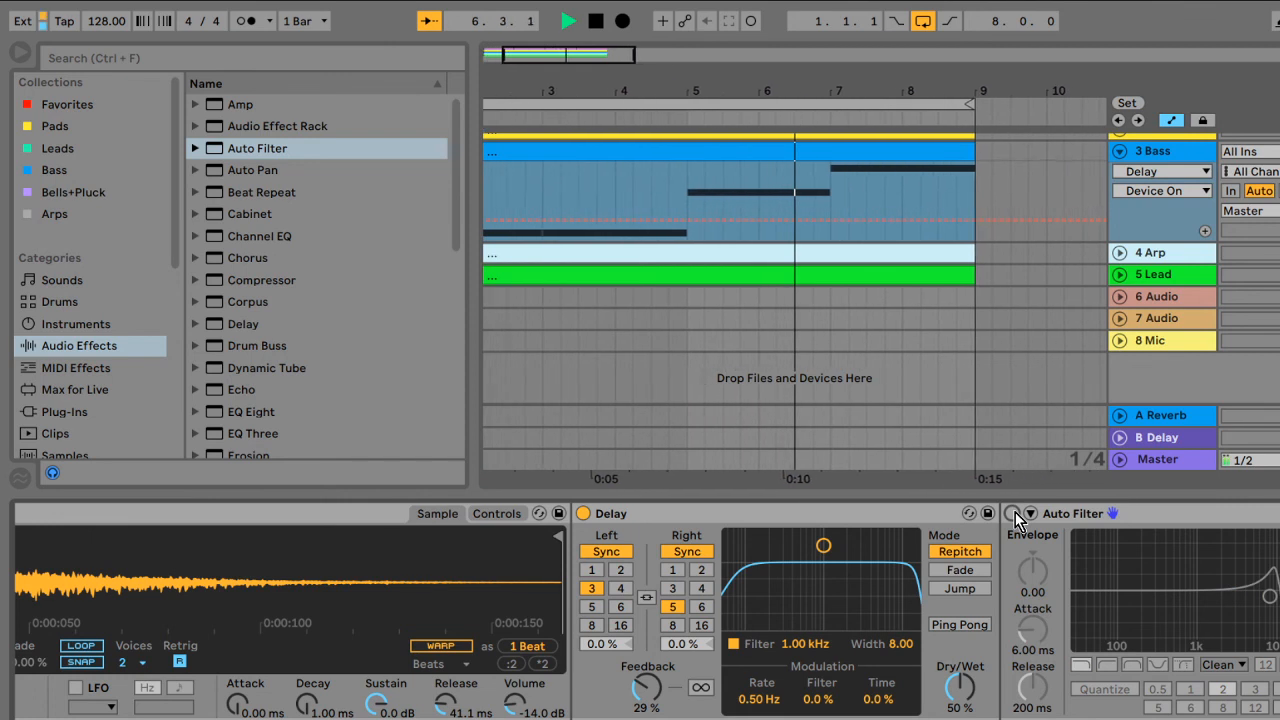
left_click(1013, 513)
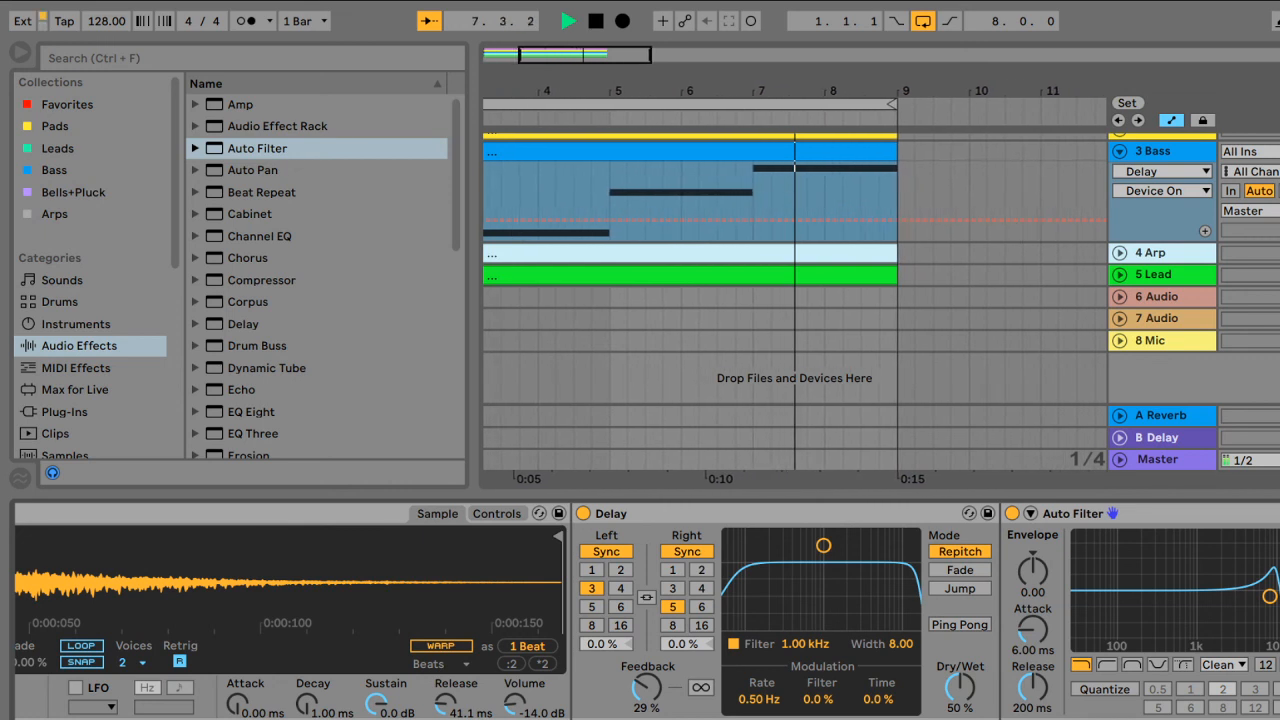
Step: Add an Auto Filter after the switched-off Delay on the Bass track
left_click(1217, 513)
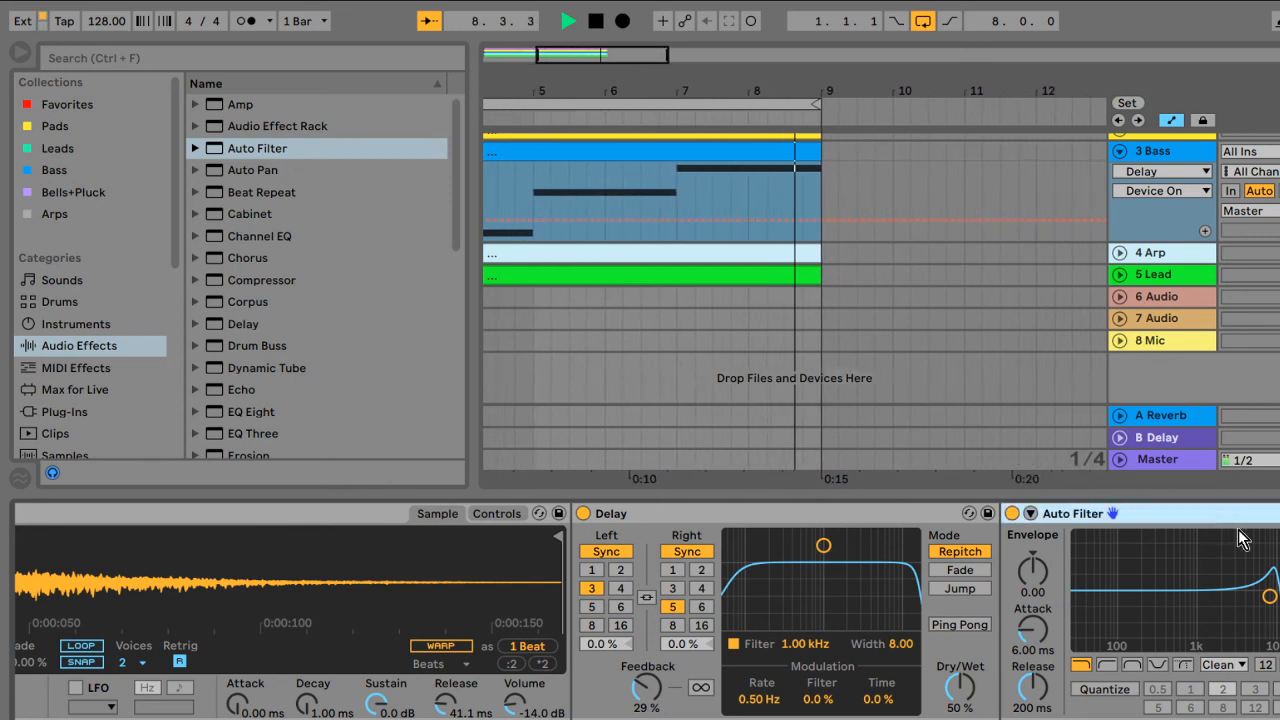
left_click(1180, 158)
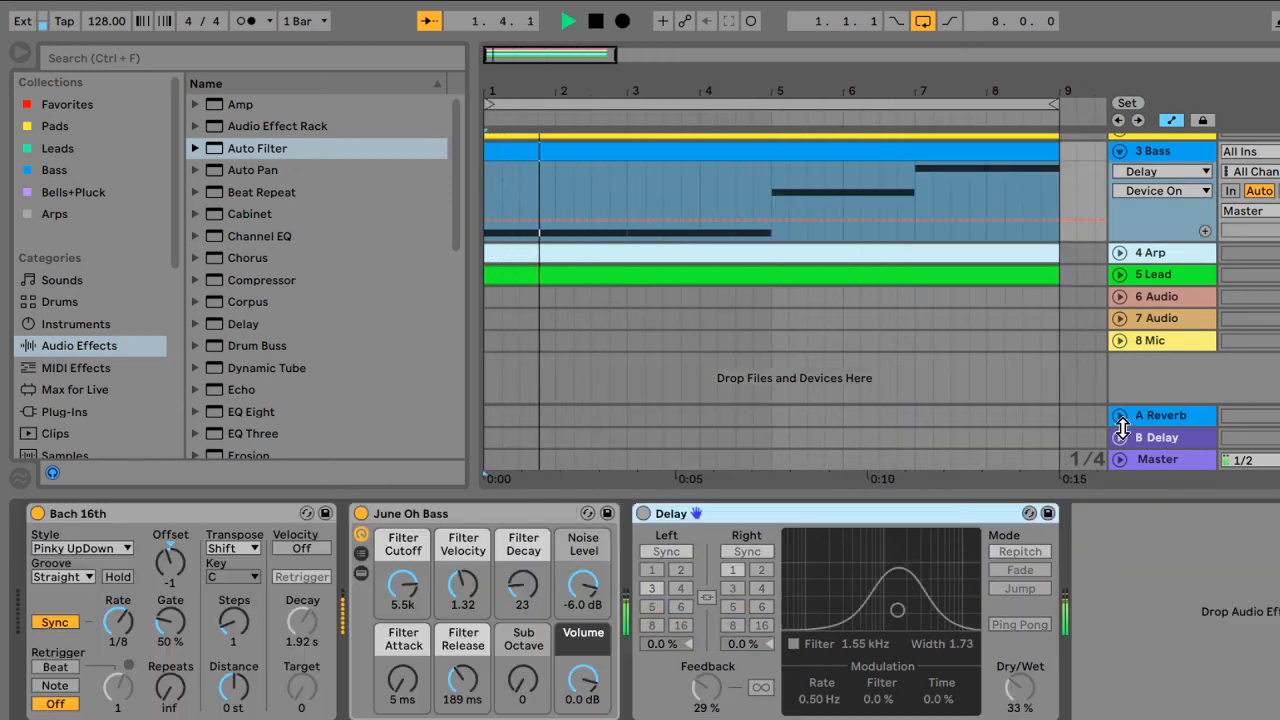
key("Return")
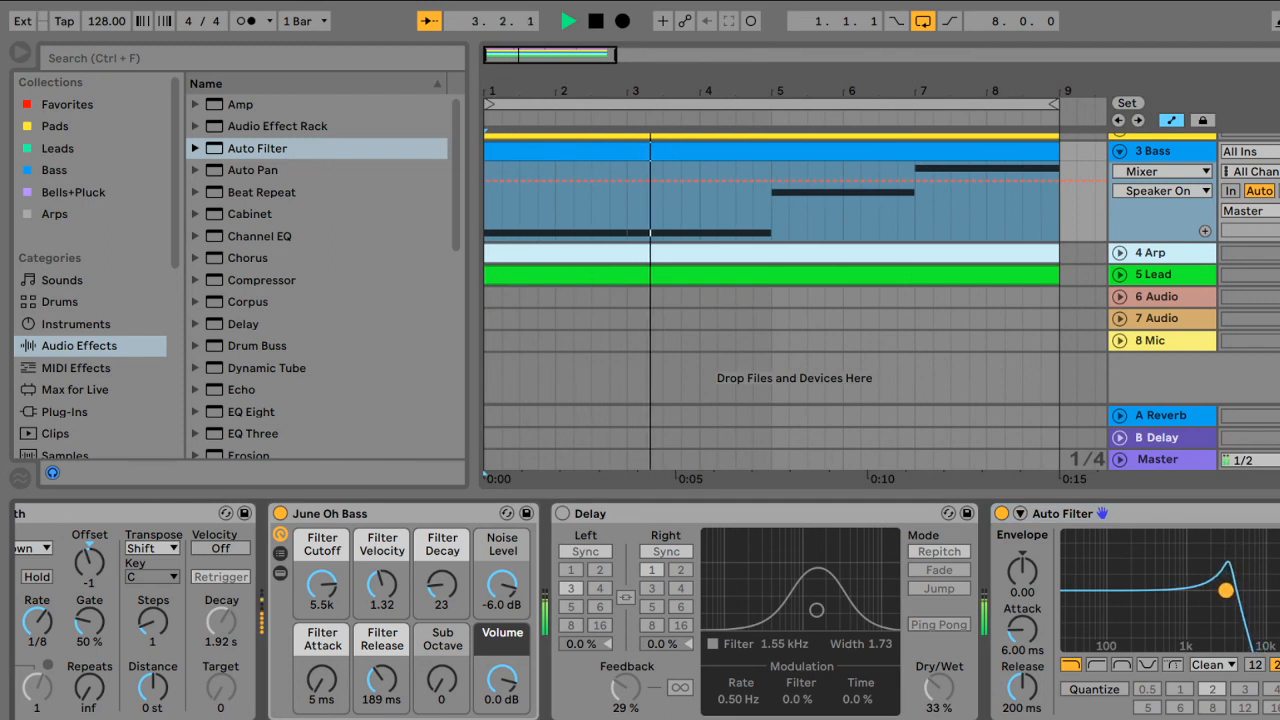
Step: Adjust the LFO waveform and synced LFO rate of the bass Auto Filter while the loop plays
left_click(1278, 625)
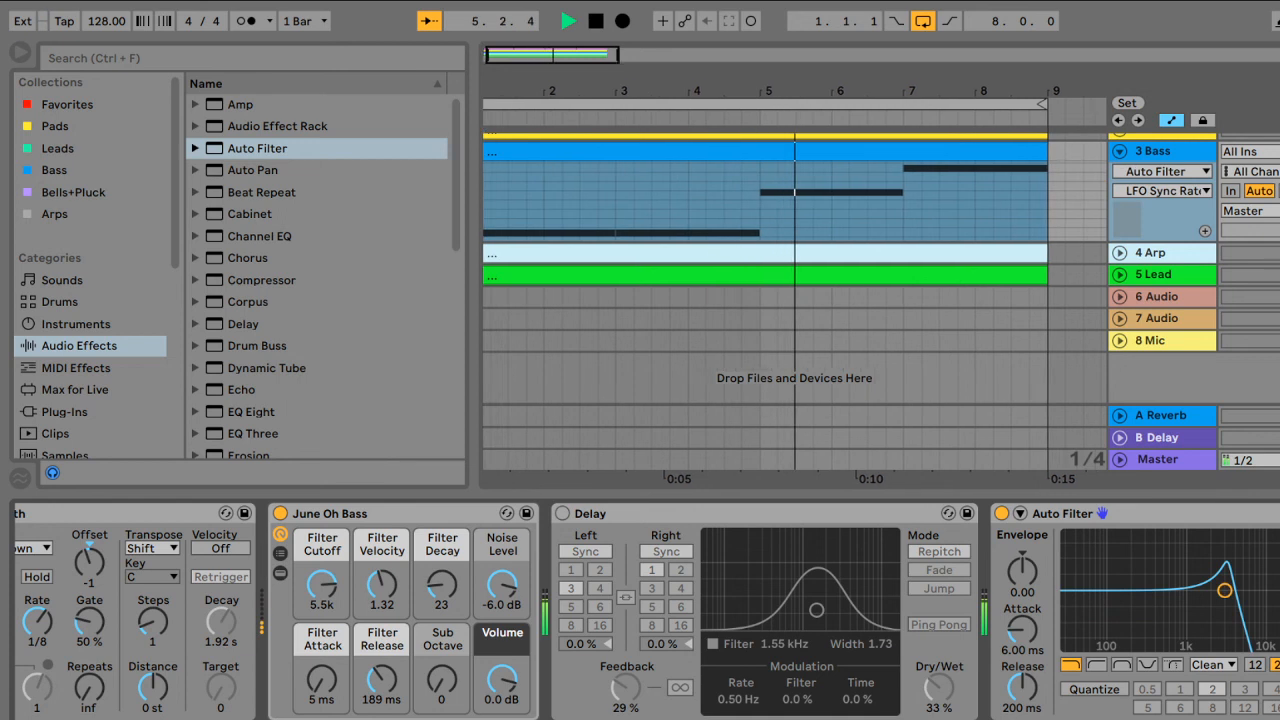
left_click(1278, 570)
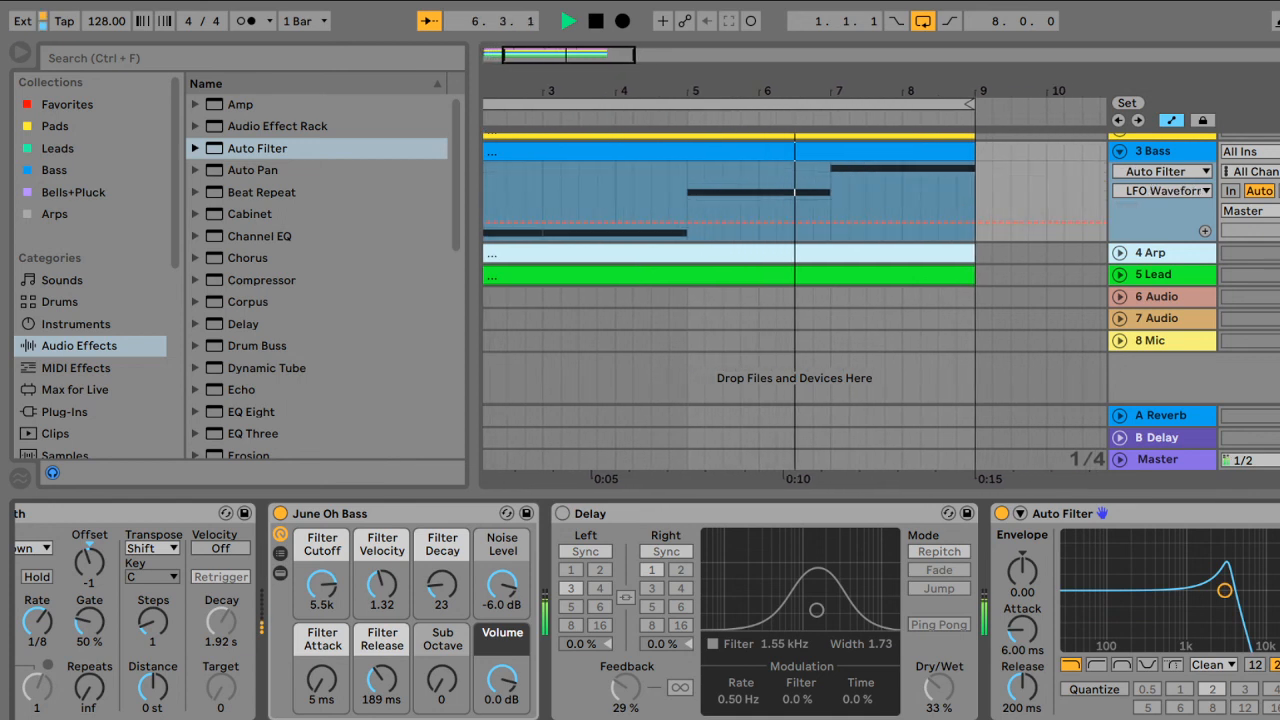
left_click(1278, 600)
left_click(1278, 625)
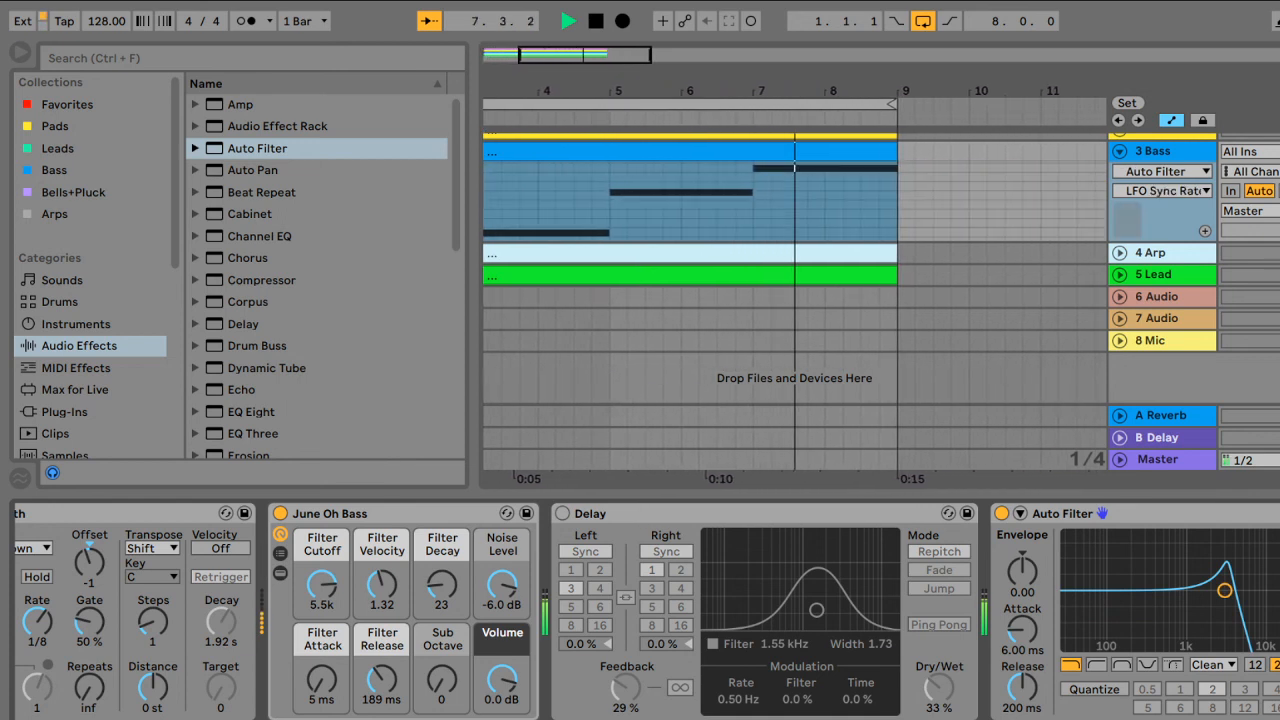